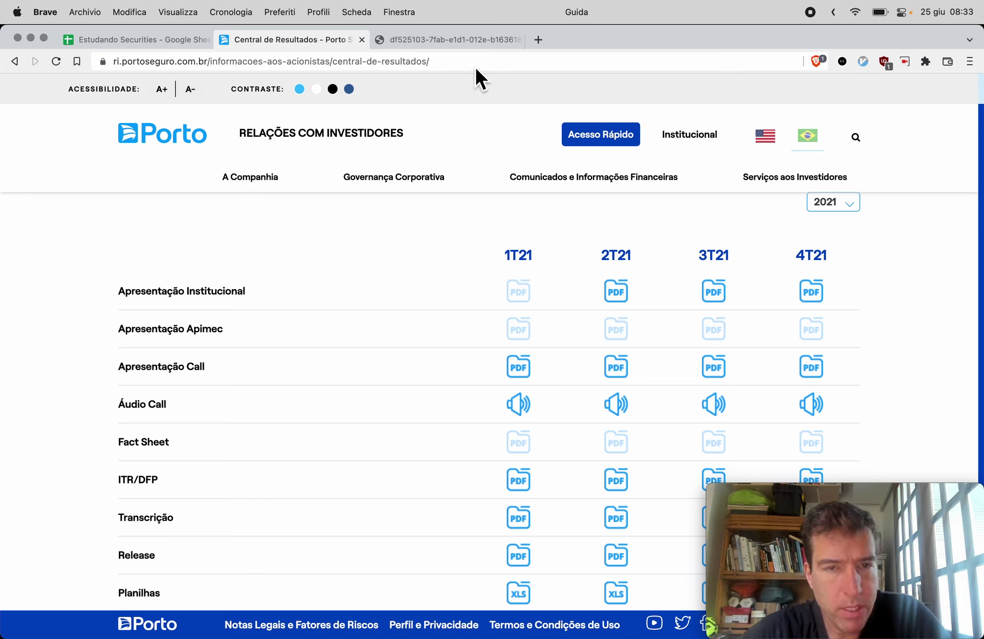
Review the 2021 balance sheet PDF and Porto Seguro's historical rows and averages in the Estudando Securities spreadsheet
left_click(419, 44)
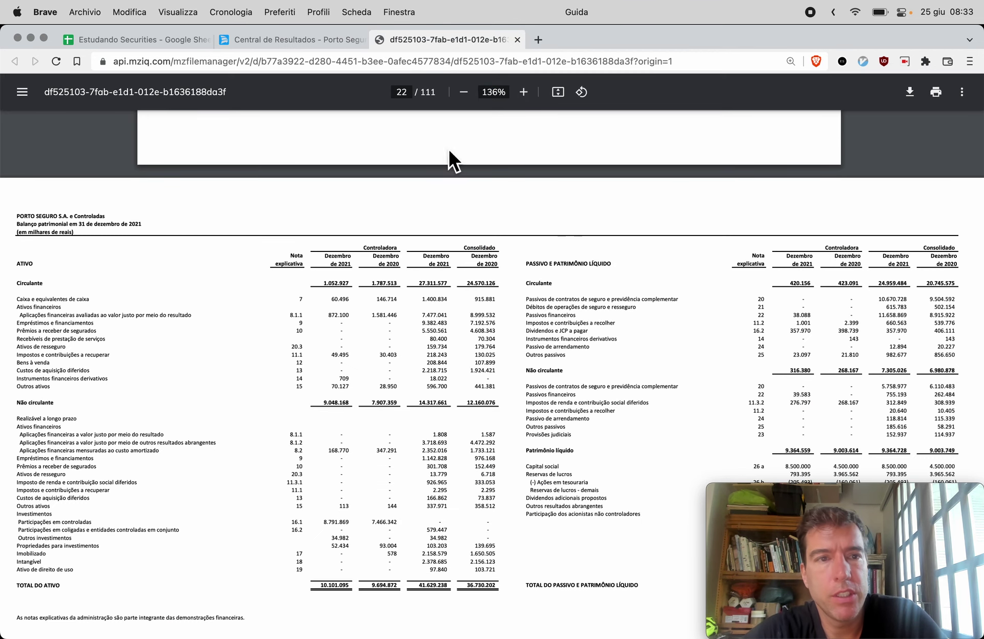
left_click(136, 40)
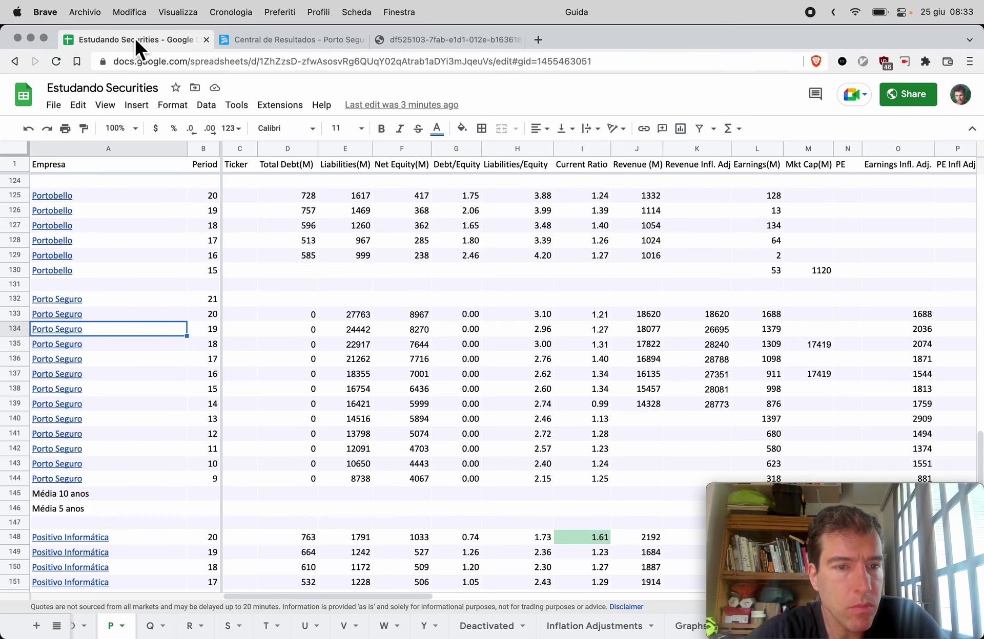
scroll(322, 330, "down", 2)
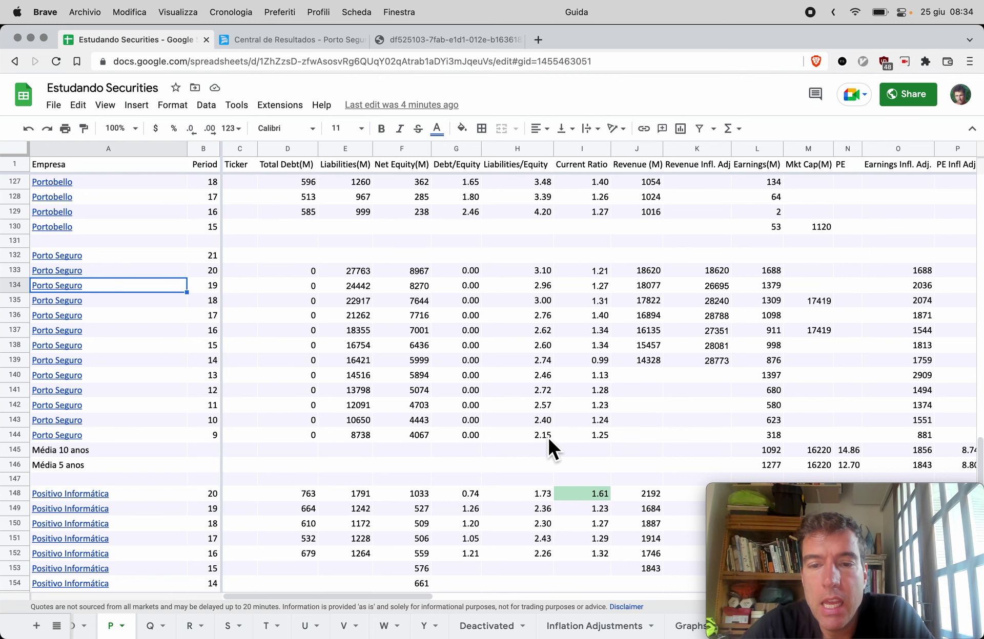
scroll(745, 408, "right", 3)
scroll(745, 409, "down", 1)
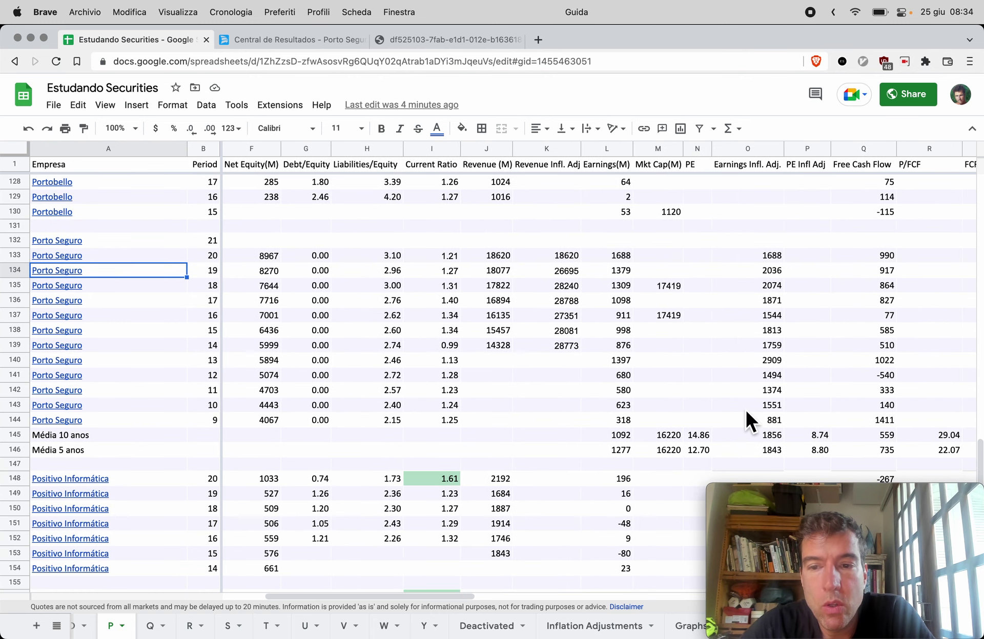
scroll(771, 353, "right", 3)
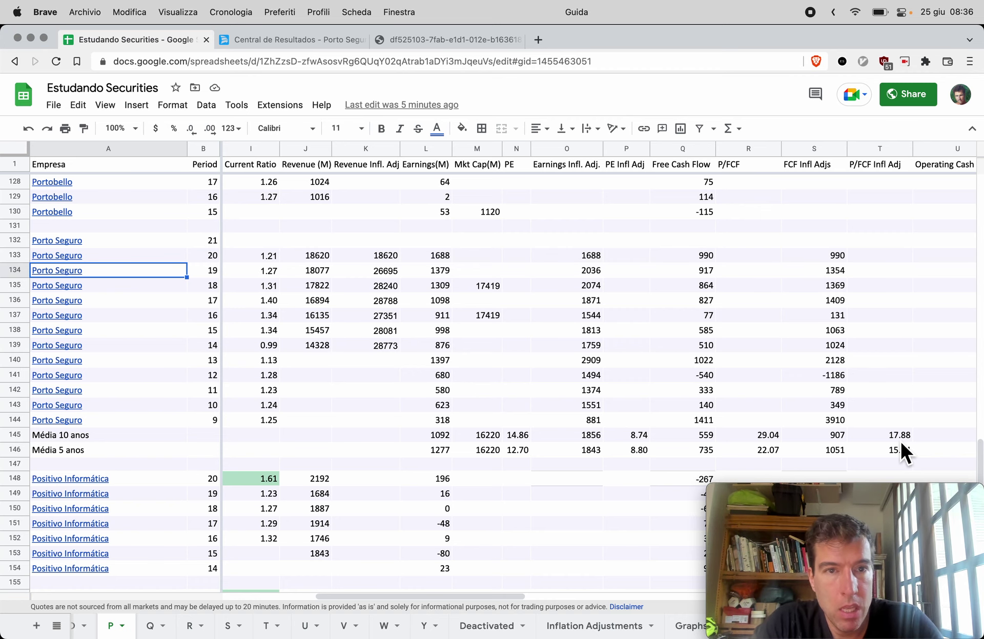
Look up the consolidated December 2021 equity in the balance sheet PDF and enter 9365 as Porto Seguro's period 21 net equity
key("ctrl+Tab")
key("ctrl+Tab")
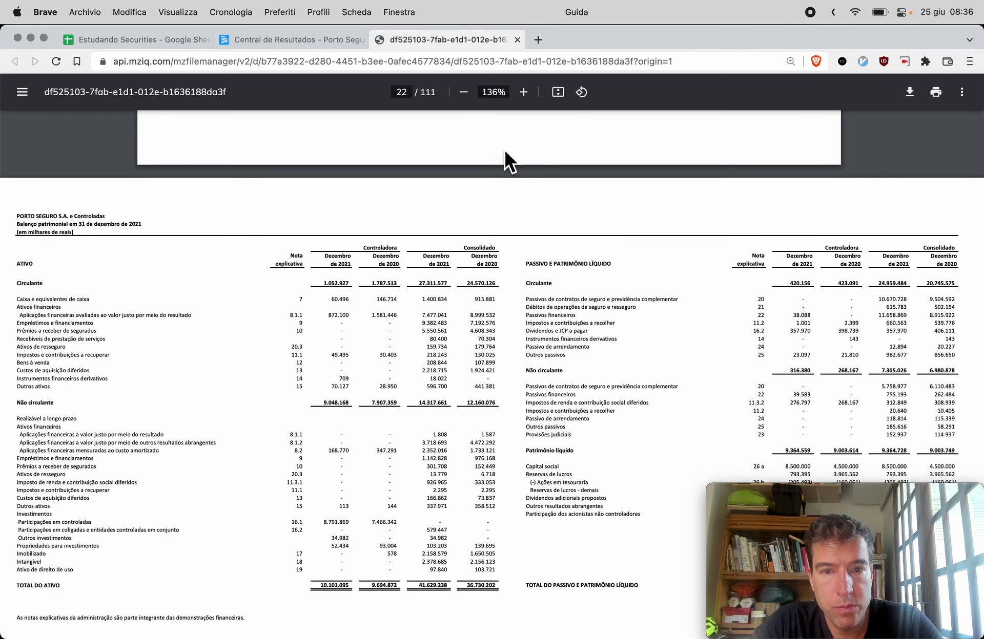
scroll(738, 319, "down", 2)
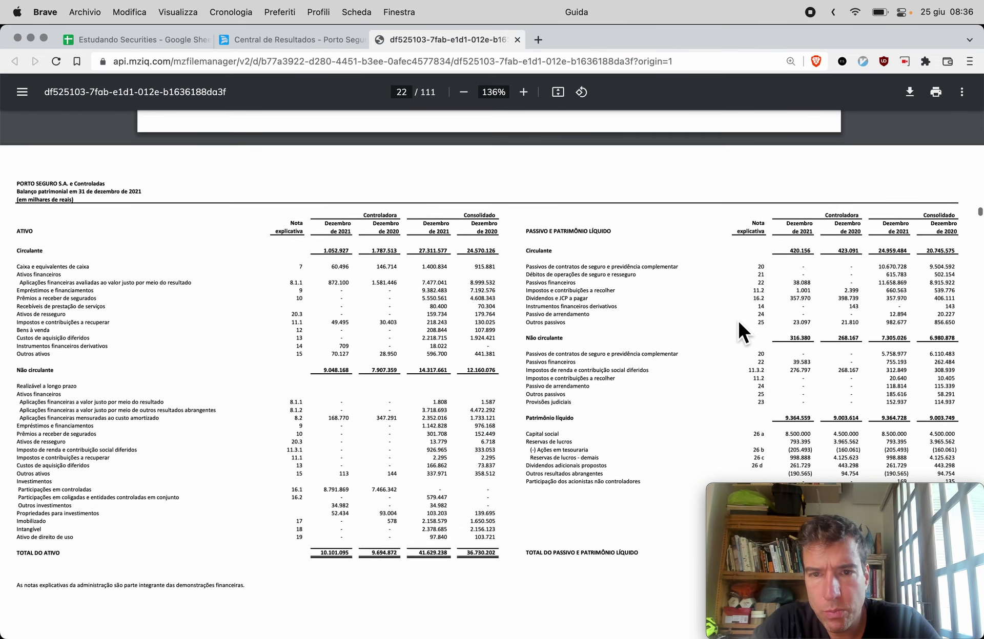
scroll(738, 318, "down", 5)
scroll(733, 293, "up", 2)
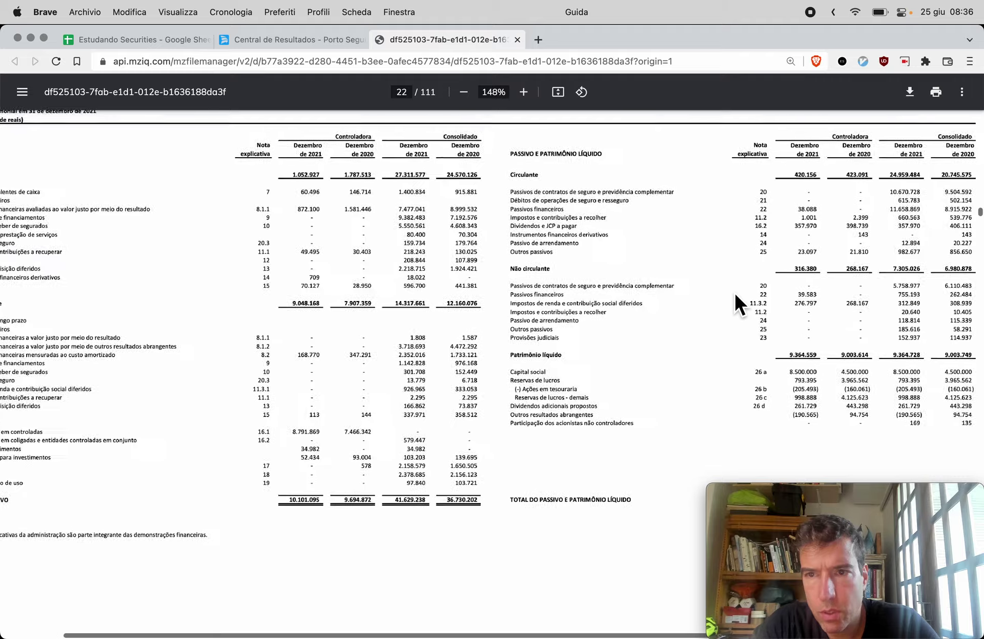
scroll(735, 295, "up", 5)
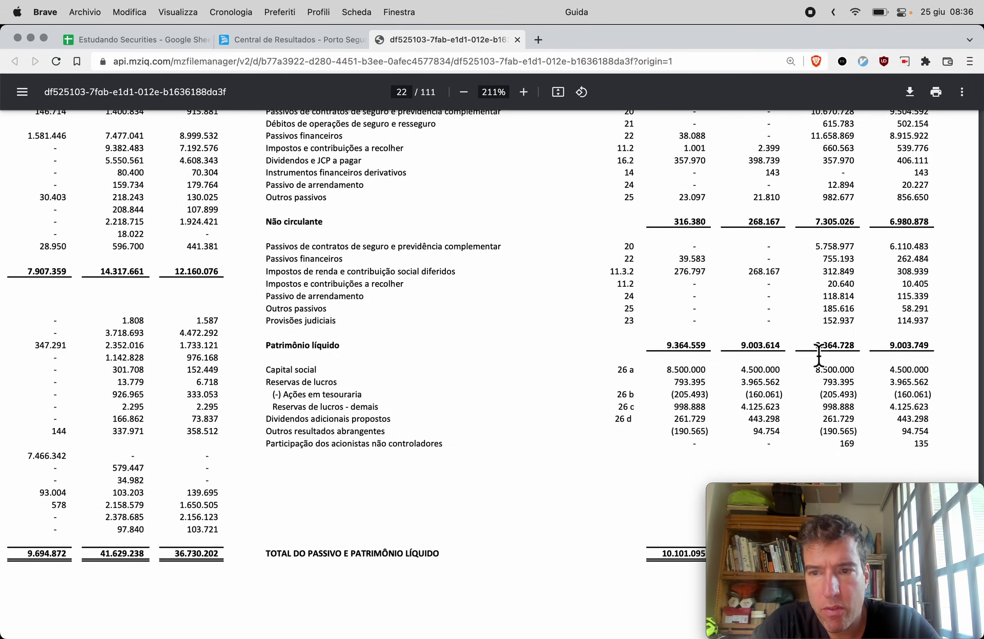
key("super+1")
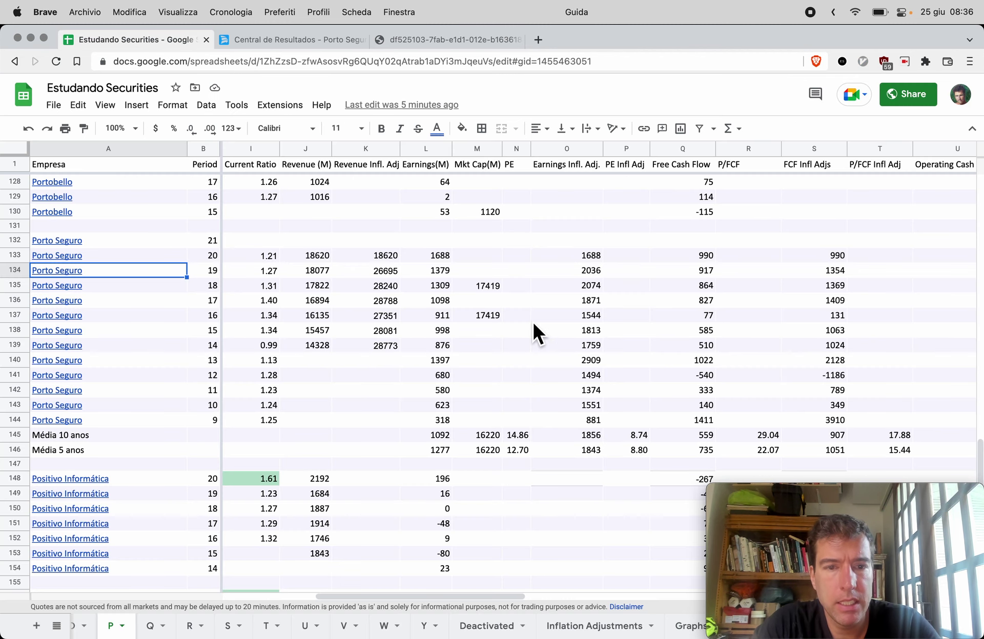
scroll(531, 321, "left", 5)
left_click(417, 244)
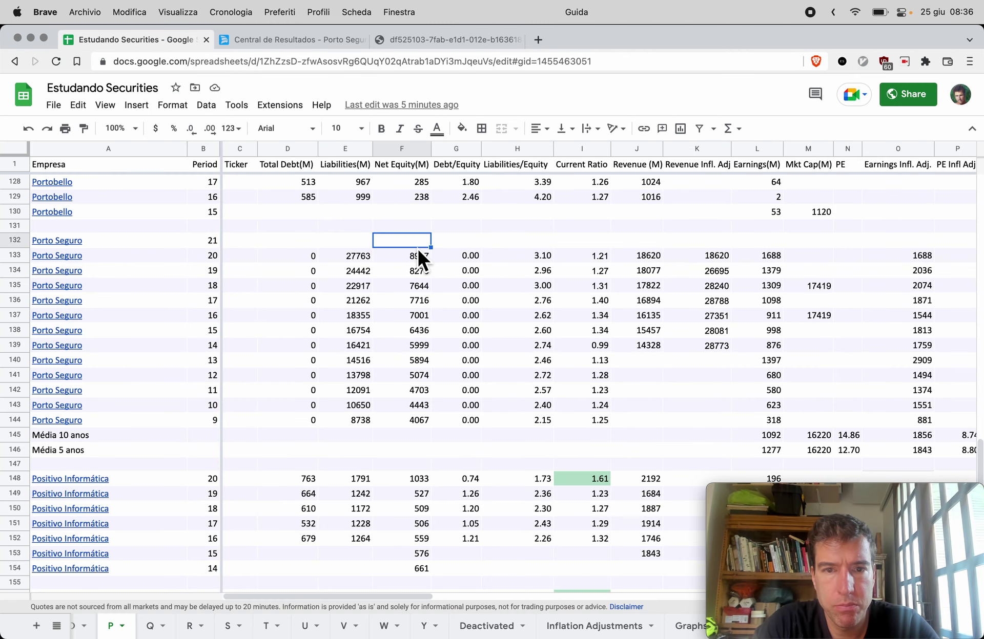
type("9365")
key("Return")
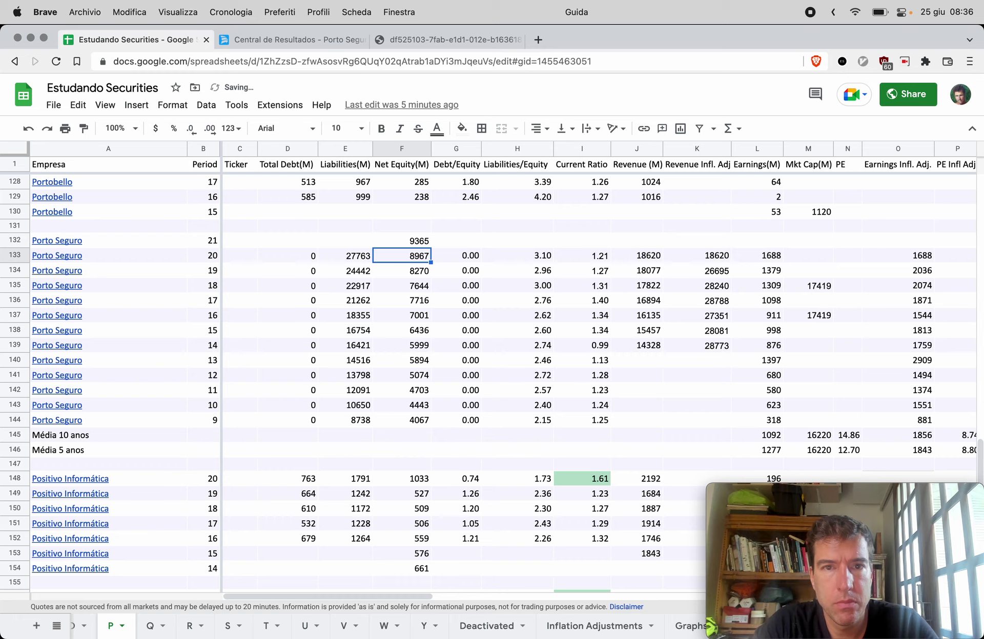
Check the consolidated December 2020 equity in the PDF and set Porto Seguro's period 20 net equity to 9004
key("super+3")
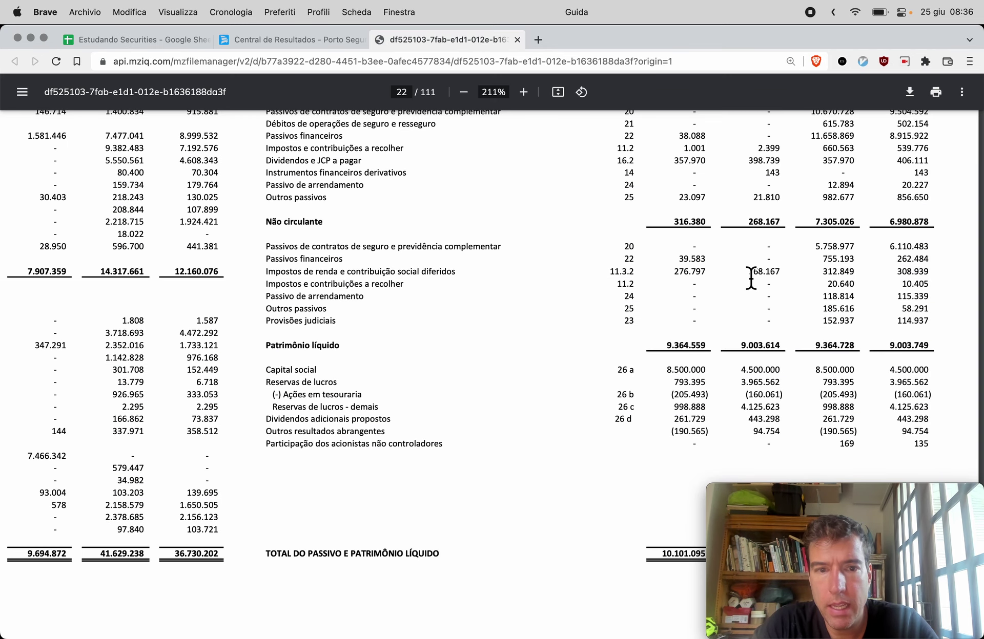
scroll(751, 279, "up", 5)
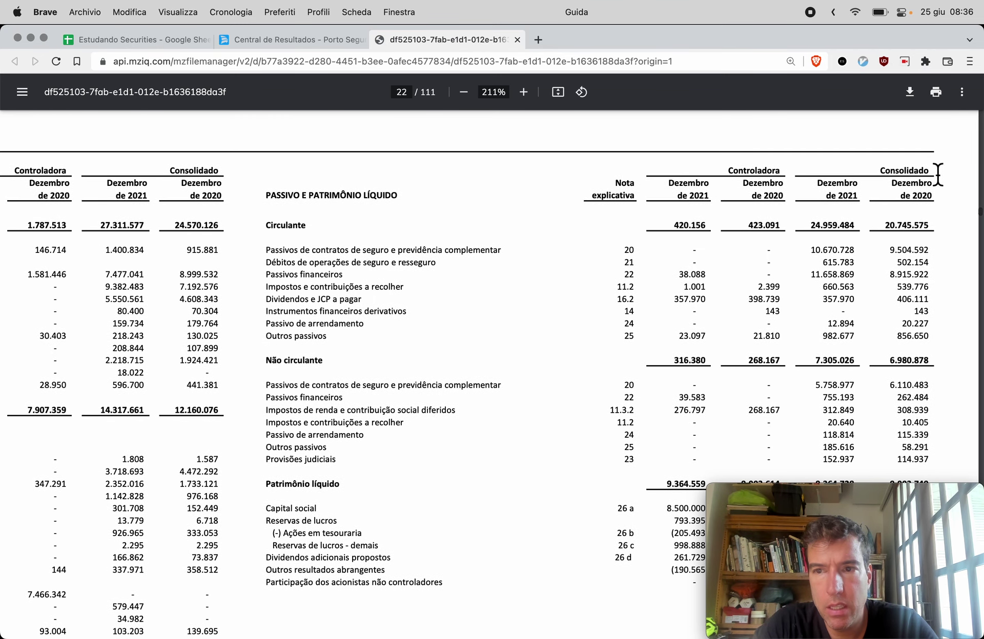
scroll(939, 380, "down", 4)
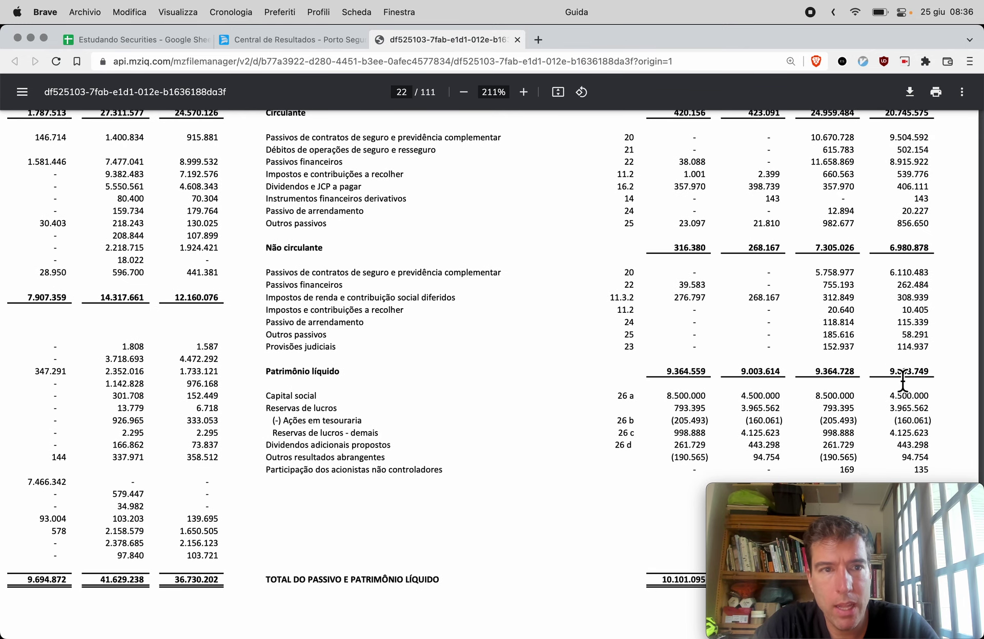
key("super+1")
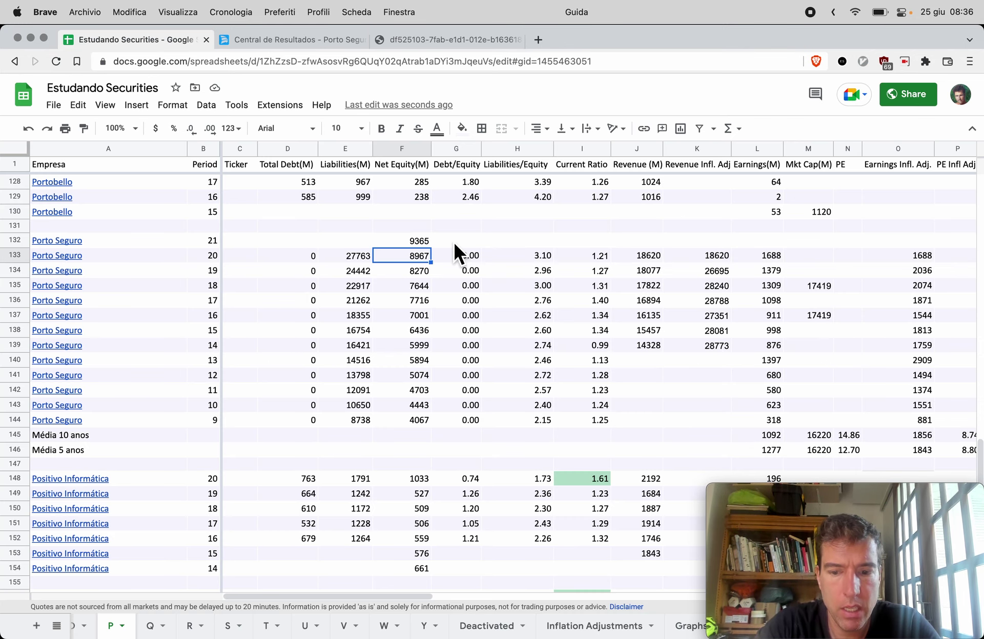
type("9004")
key("Up")
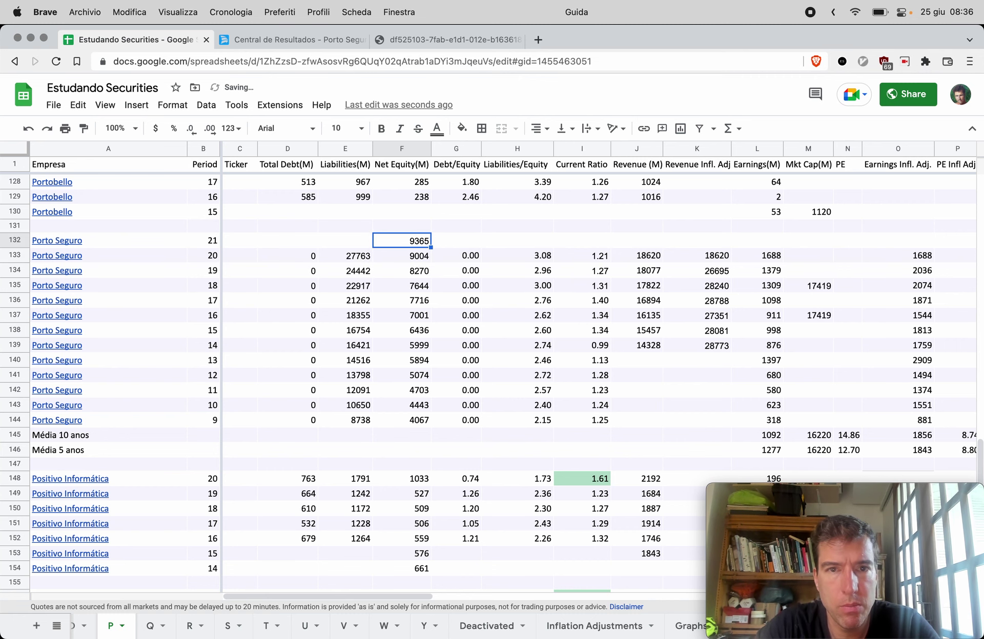
Switch to Calculator and add the consolidated 2021 current and non-current liabilities from the balance sheet, 24959 + 7305
key("super+3")
key("super+Tab")
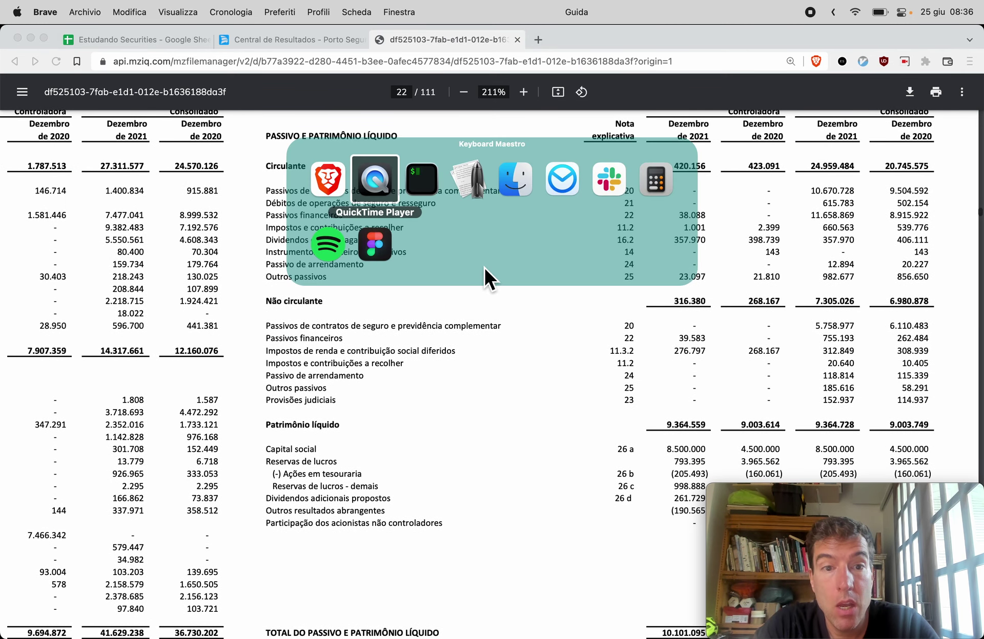
key("super+shift+Tab")
key("super+shift+Tab")
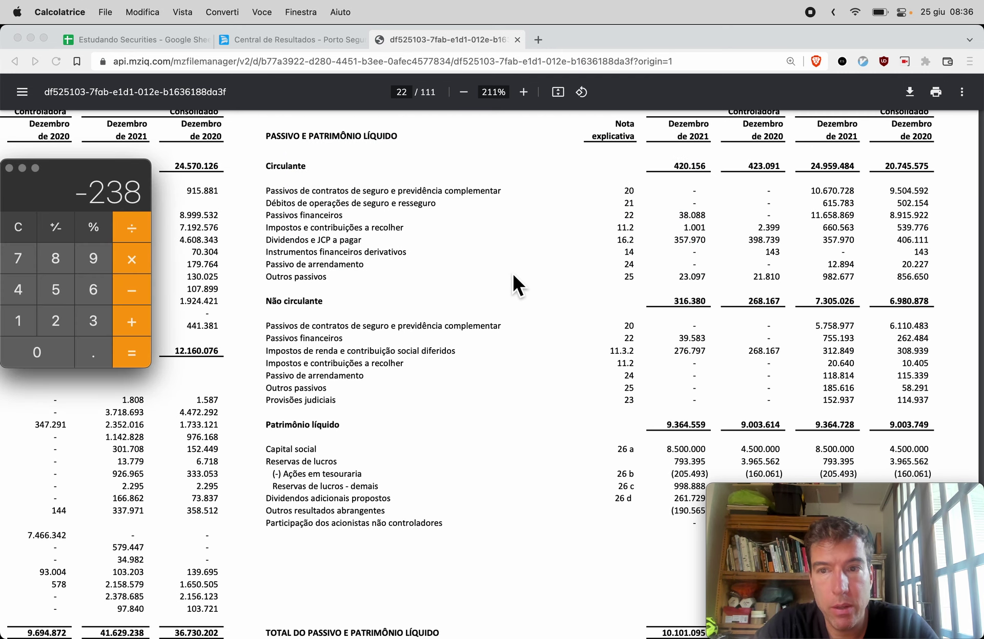
scroll(512, 271, "up", 1)
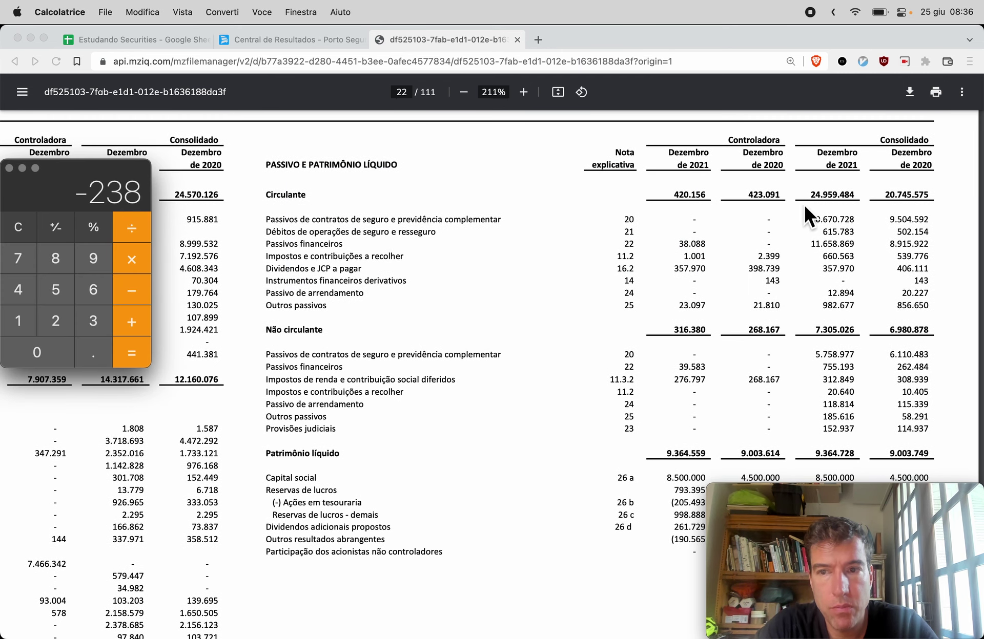
type("24")
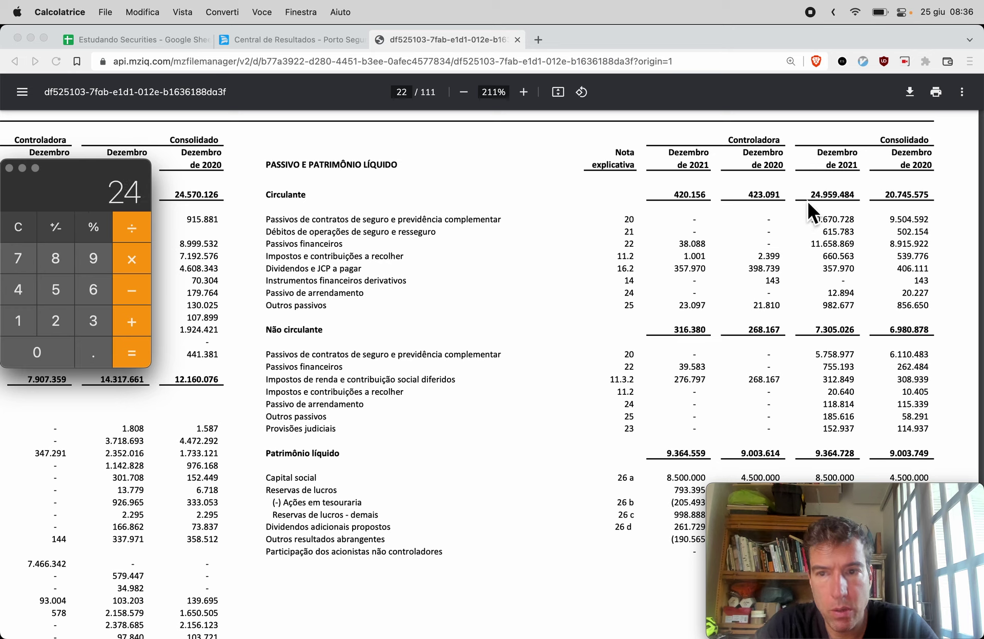
type("959")
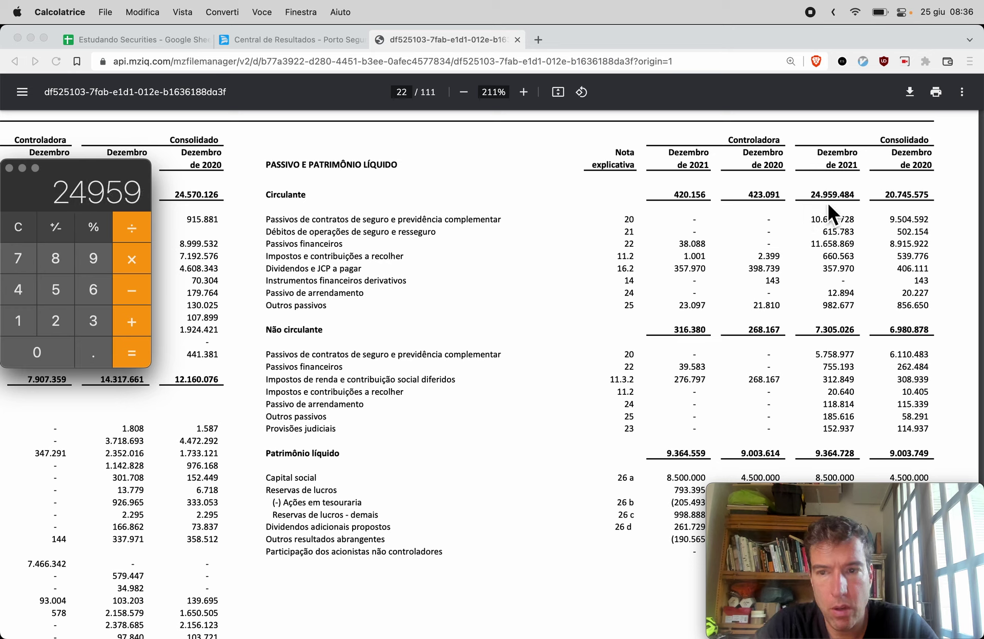
type("+7305")
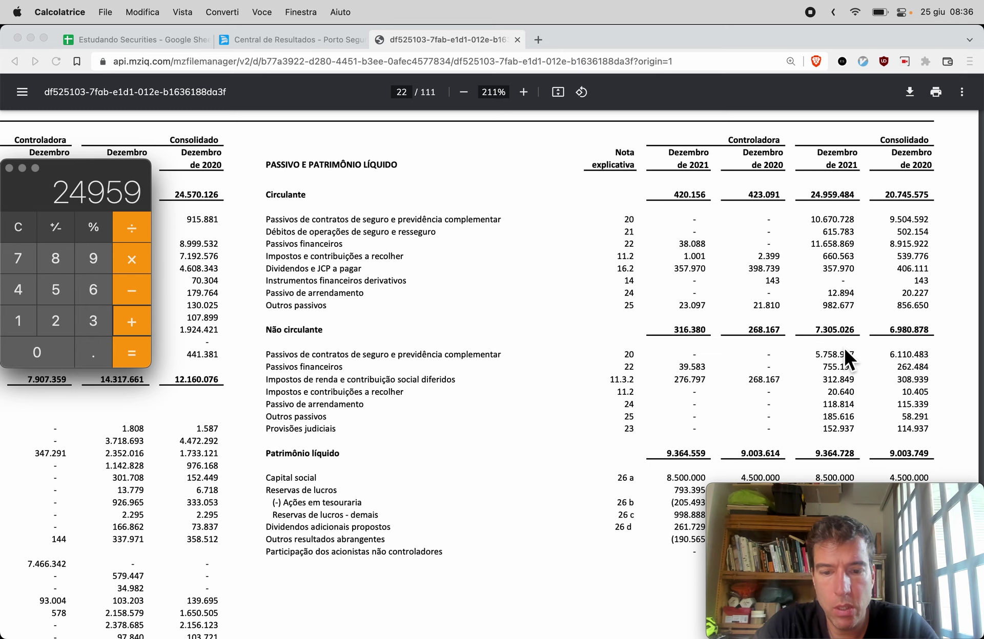
key("Return")
Return to the spreadsheet in Brave and enter 32264 as Porto Seguro's period 21 liabilities
key("super+Tab")
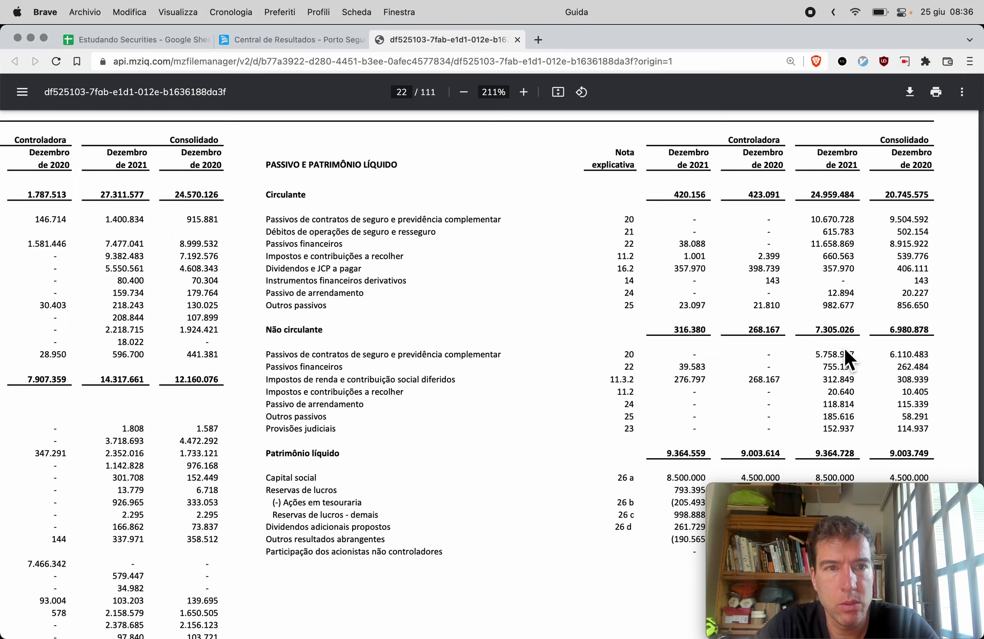
key("super+1")
key("Left")
type("32264")
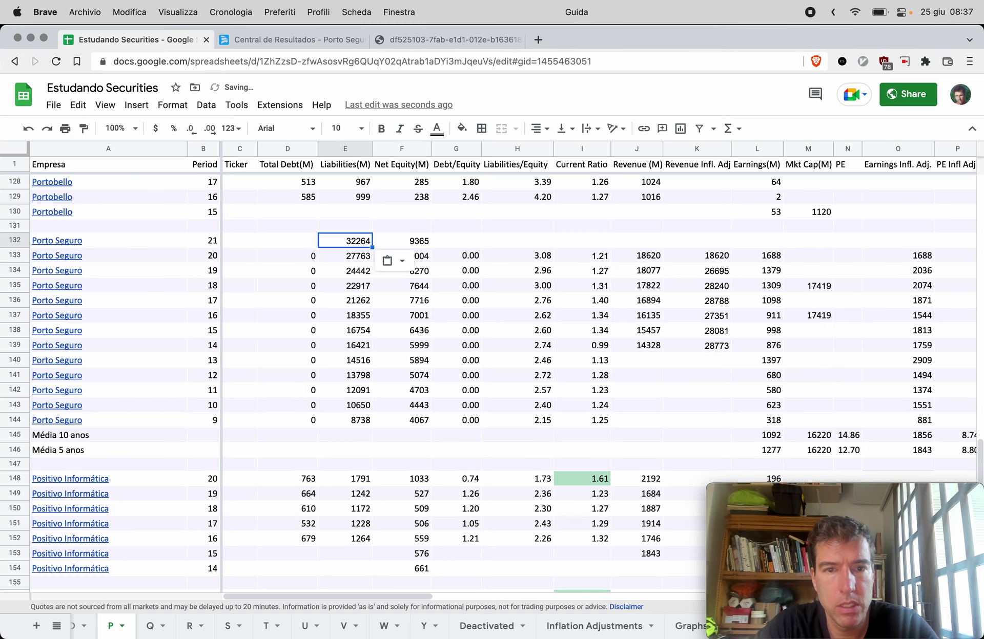
key("Down")
key("Up")
key("Down")
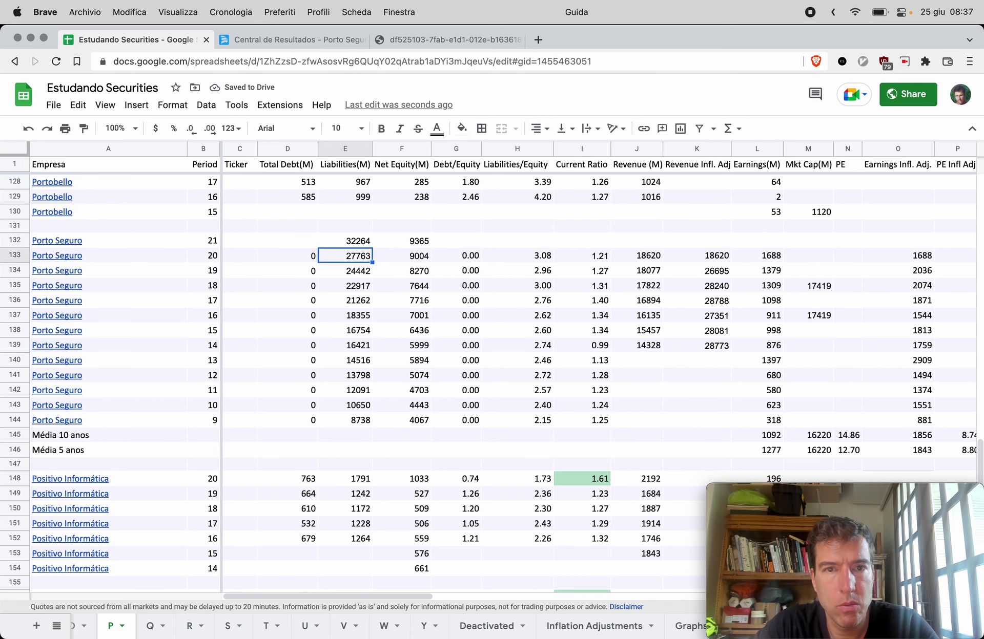
Check the liabilities in the balance sheet PDF, and copy Porto Seguro's period 20 total debt of 0 into period 21
key("super+3")
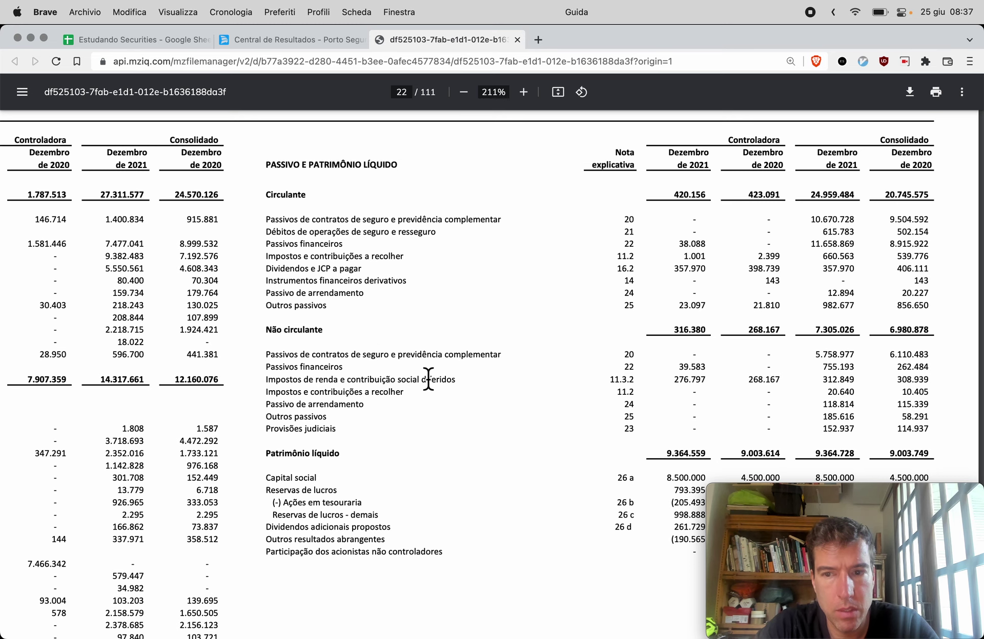
key("super+1")
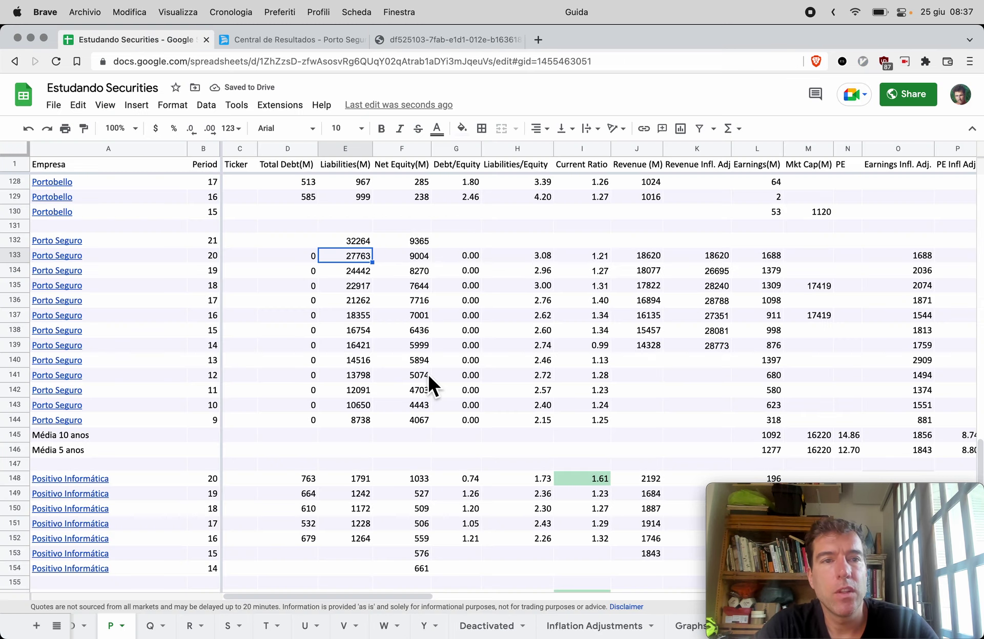
key("Left")
key("super+c")
key("Up")
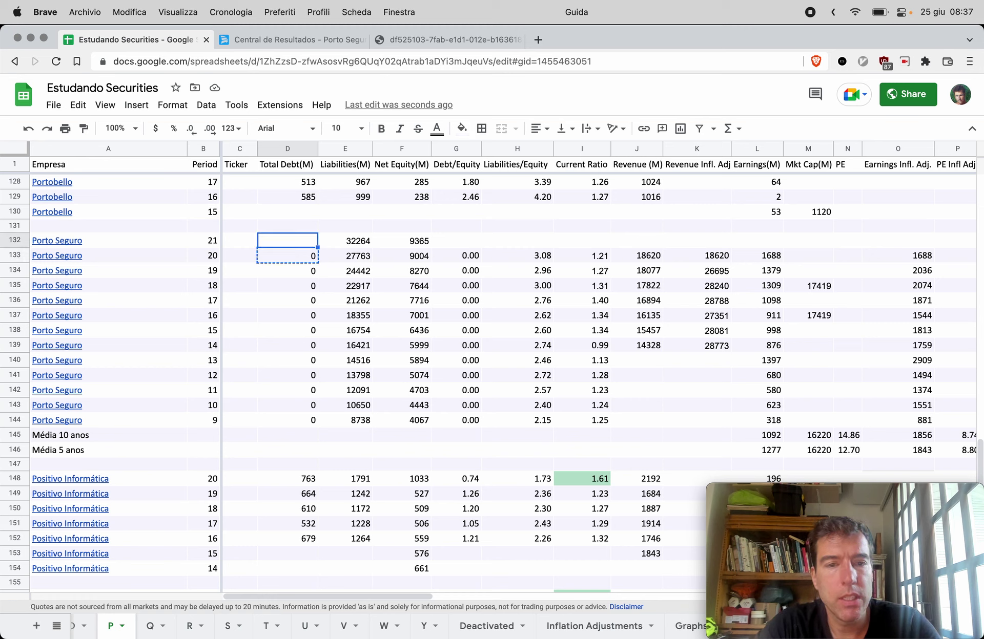
key("super+v")
Copy the Debt/Equity and Liabilities/Equity formulas from Porto Seguro's period 20 row into the period 21 row
key("Right")
key("Right")
key("Right")
key("Down")
key("shift+Right")
key("super+c")
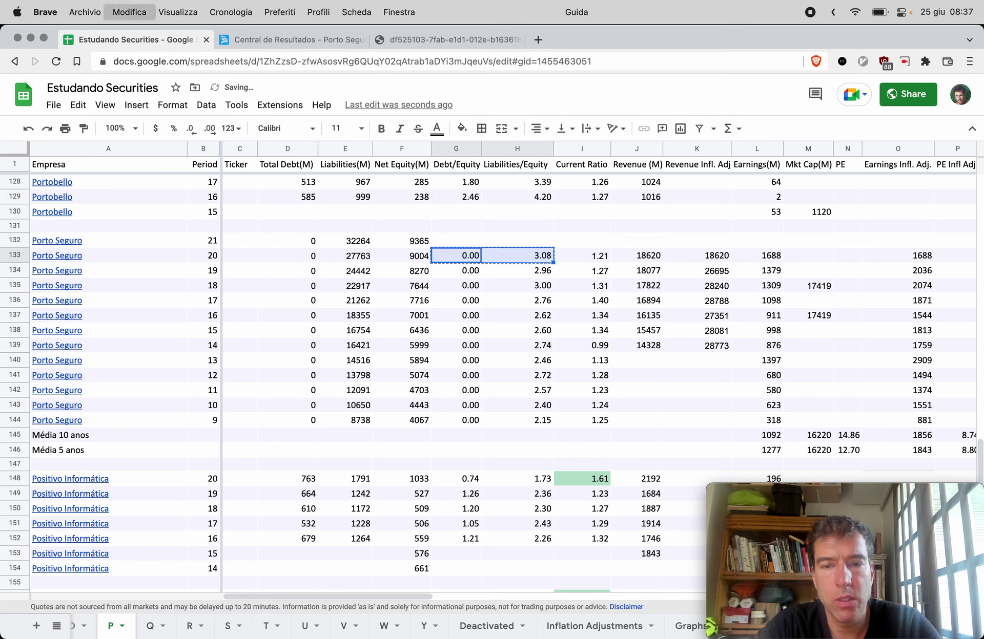
key("Up")
key("super+v")
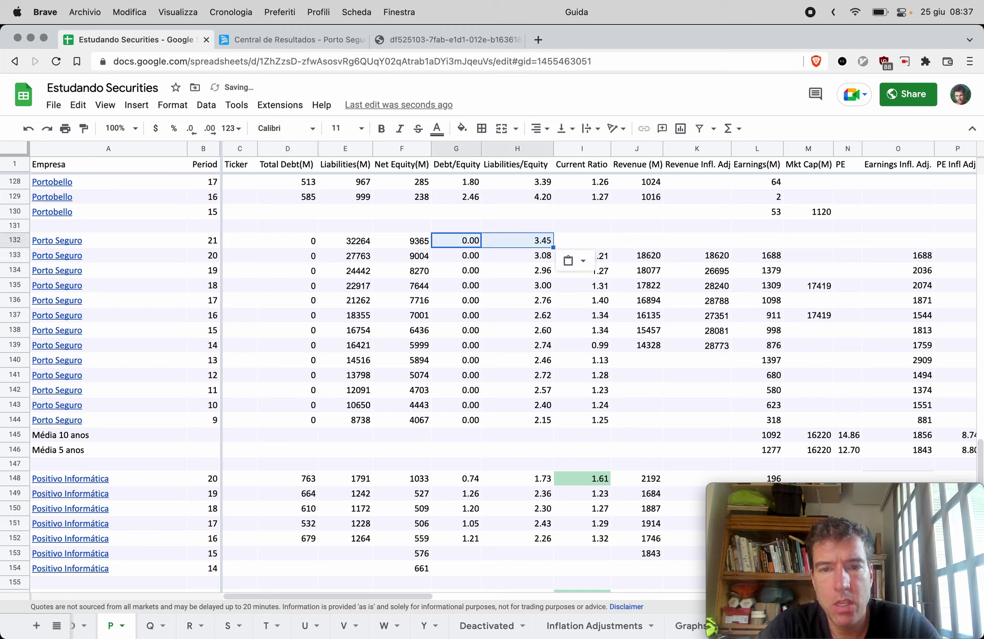
key("Right")
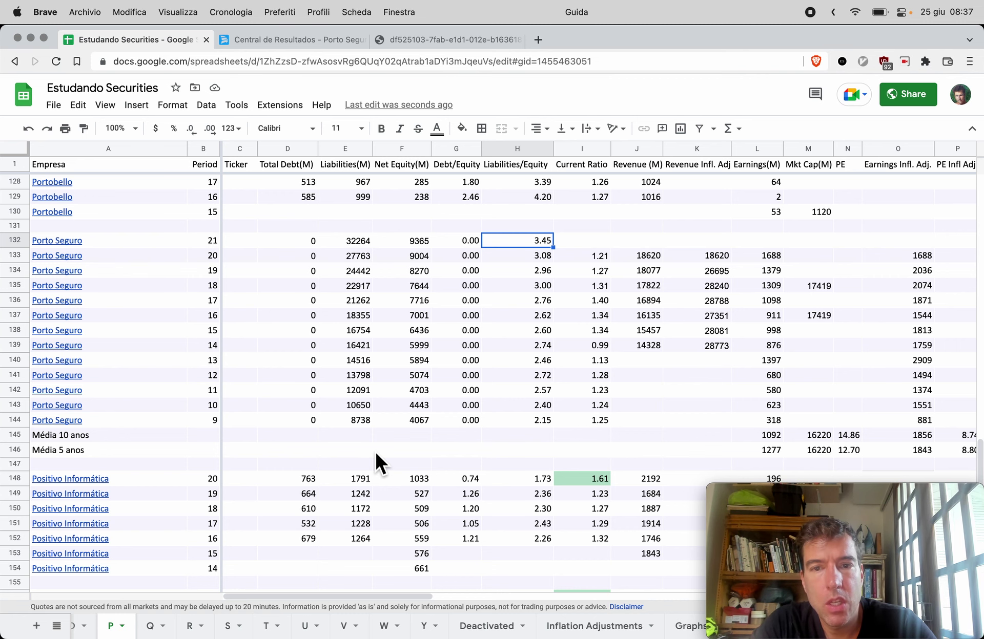
Divide the consolidated 2021 current assets by the current liabilities from the balance sheet in Calculator, 27312 / 24959
key("super+3")
scroll(413, 440, "left", 5)
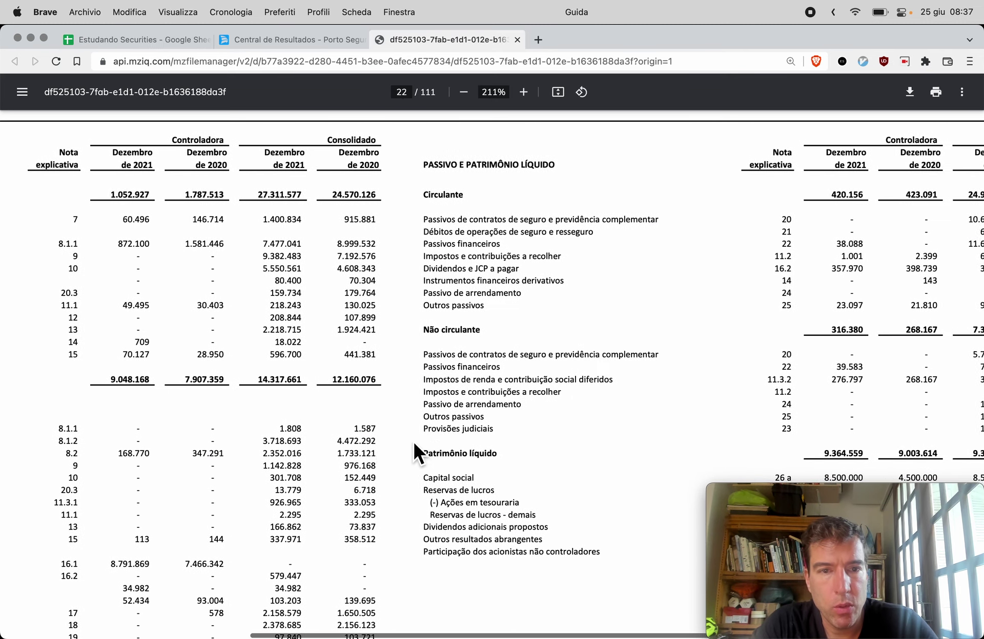
scroll(413, 441, "left", 5)
key("super+Tab")
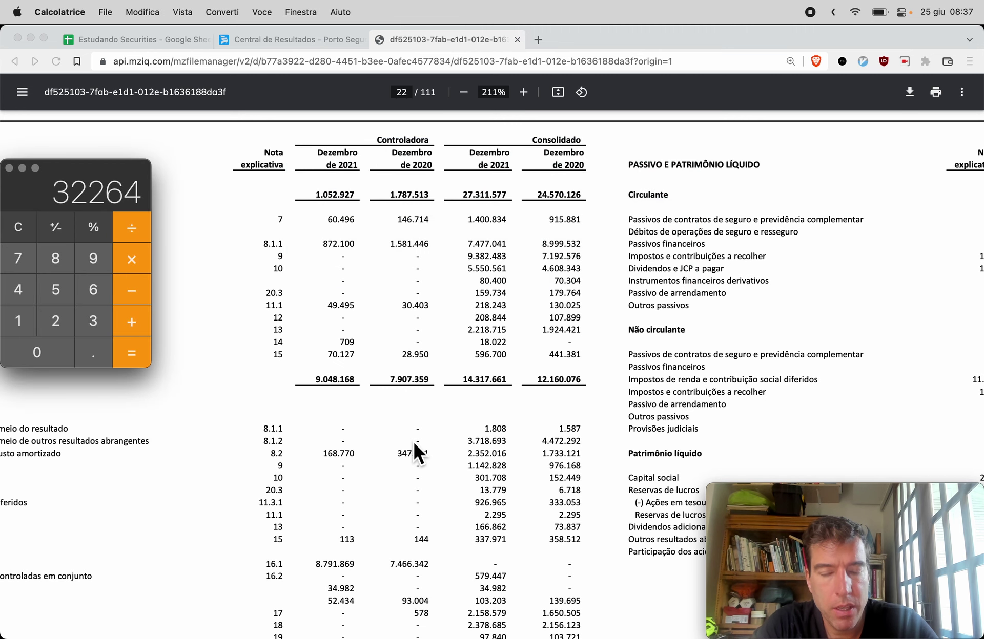
scroll(476, 415, "left", 5)
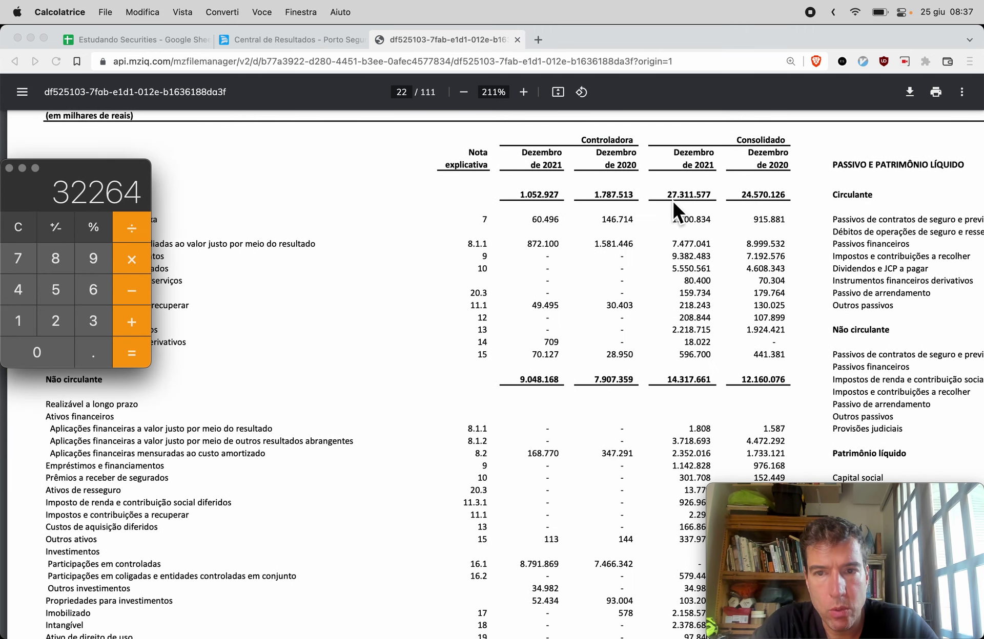
type("27312")
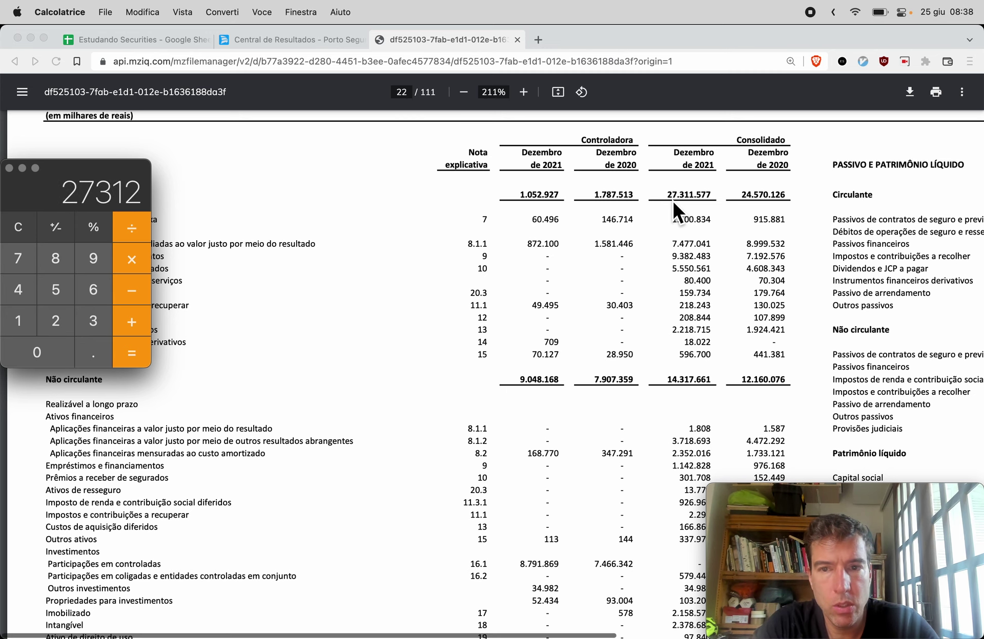
scroll(672, 202, "right", 10)
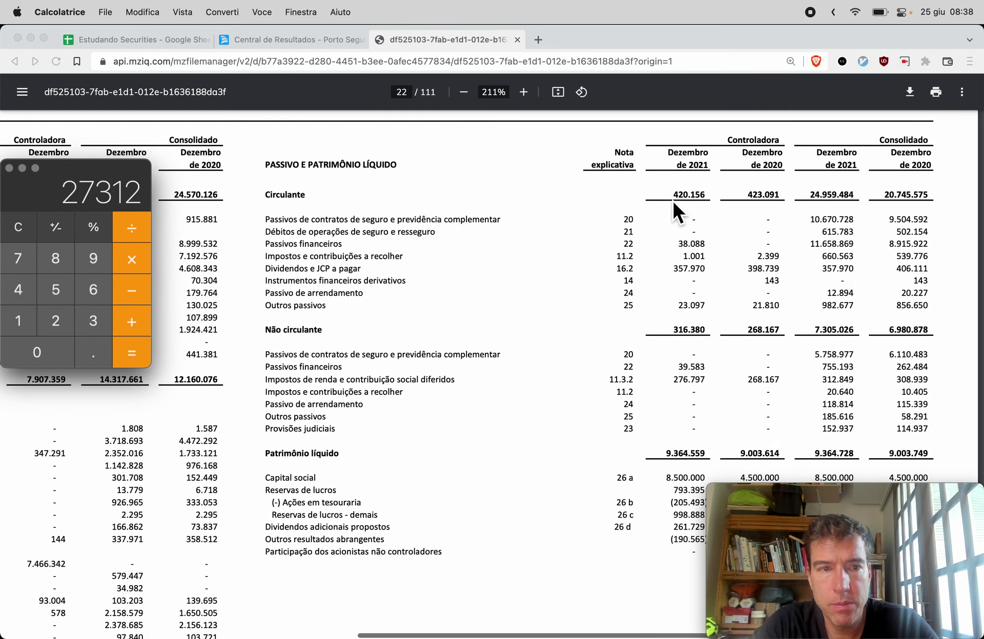
key("slash")
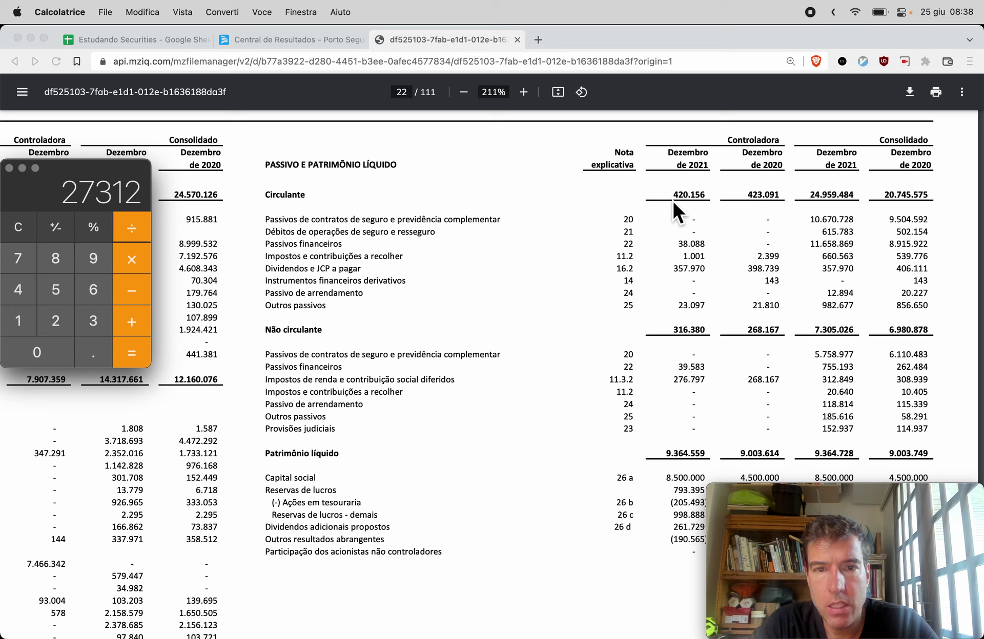
type("24959")
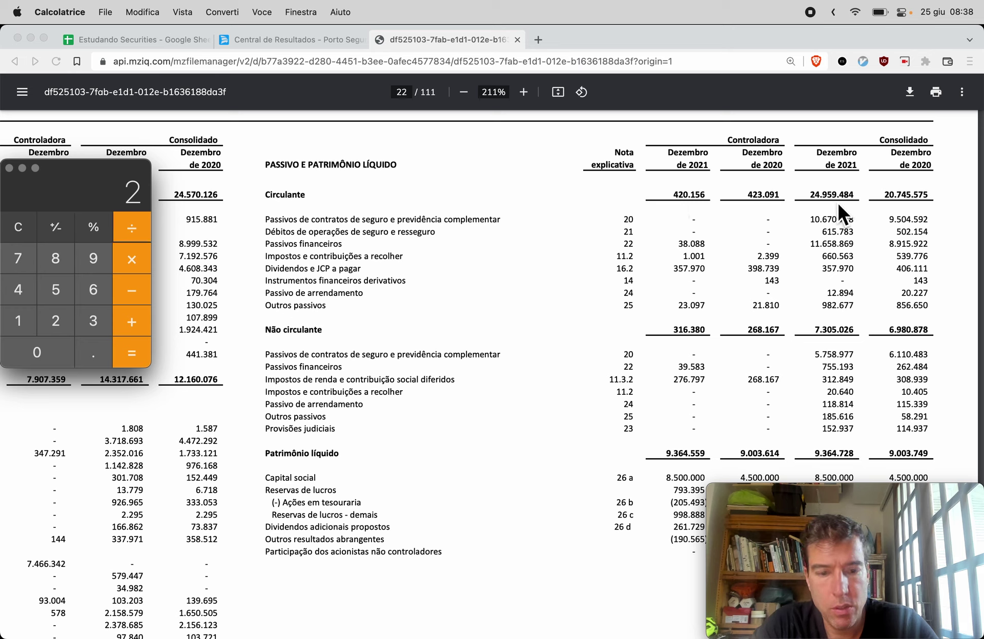
key("Return")
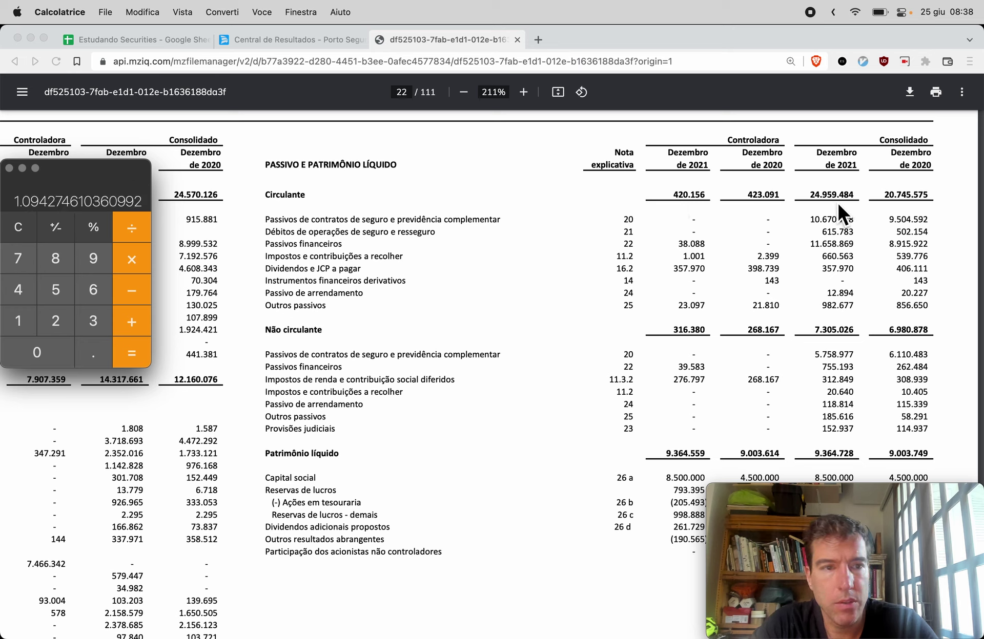
Return to the spreadsheet in Brave and enter the calculated quotient, 1.09, as Porto Seguro's period 21 current ratio
key("super+Tab")
key("super+1")
key("Right")
key("super+v")
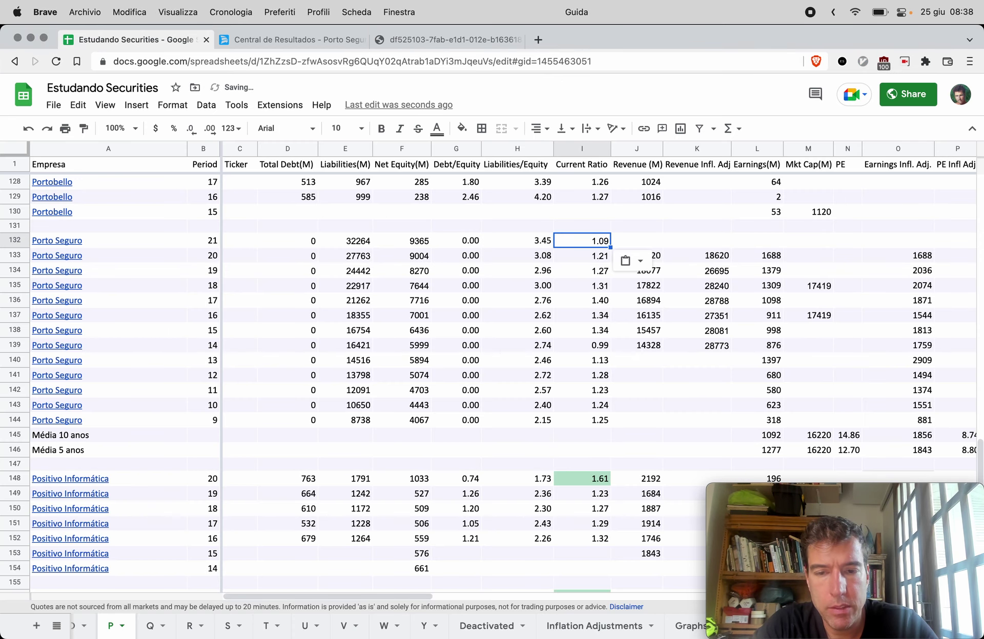
Review Porto Seguro's current ratios for the earlier periods and return to the period 21 row
key("Down")
key("Down")
key("Down")
key("Down")
key("Down")
key("Down")
key("Down")
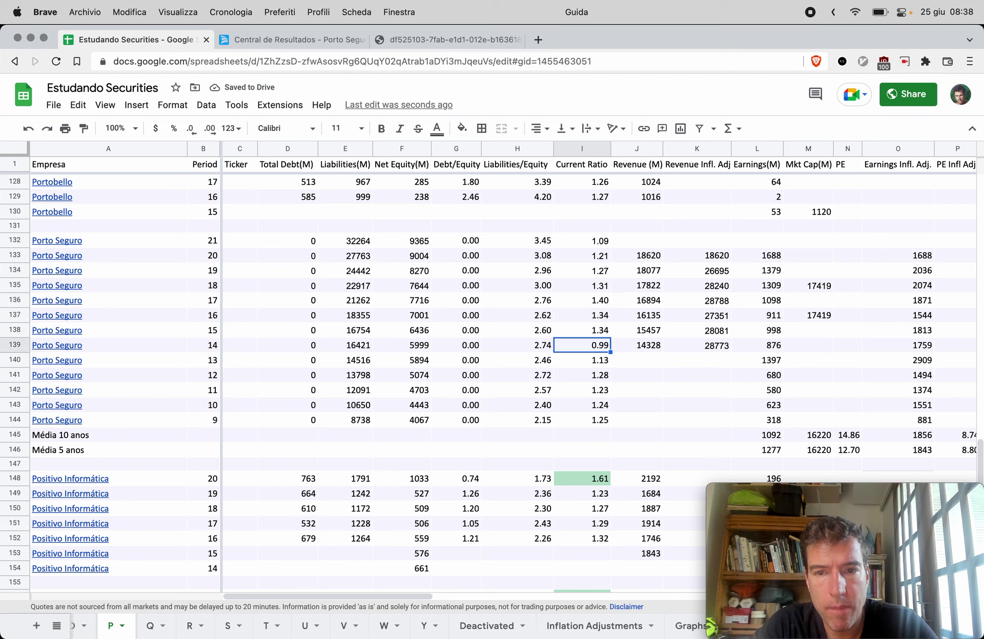
key("Down")
key("Up")
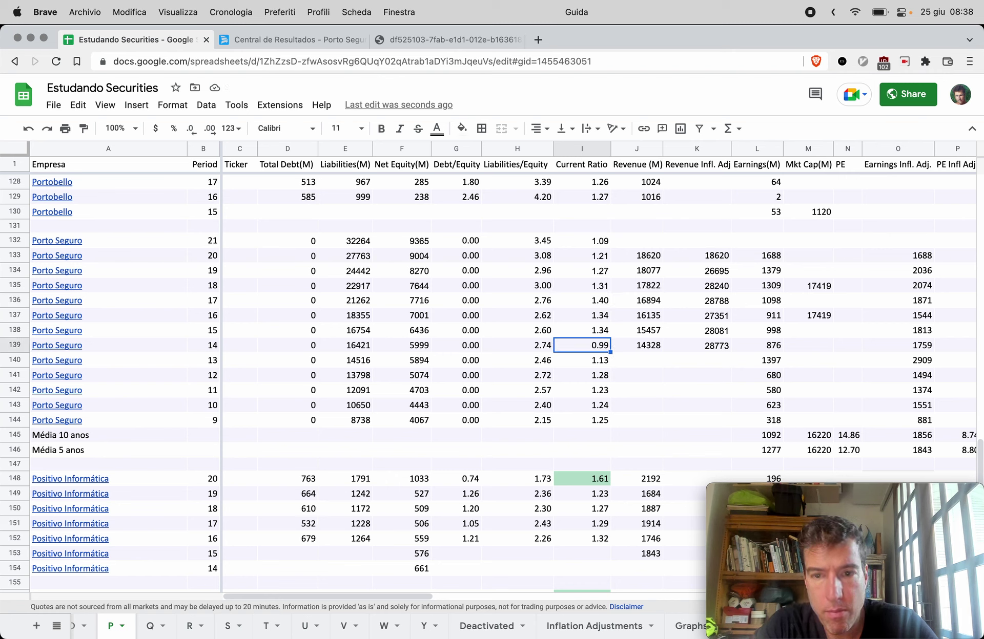
key("Up")
key("super+Up")
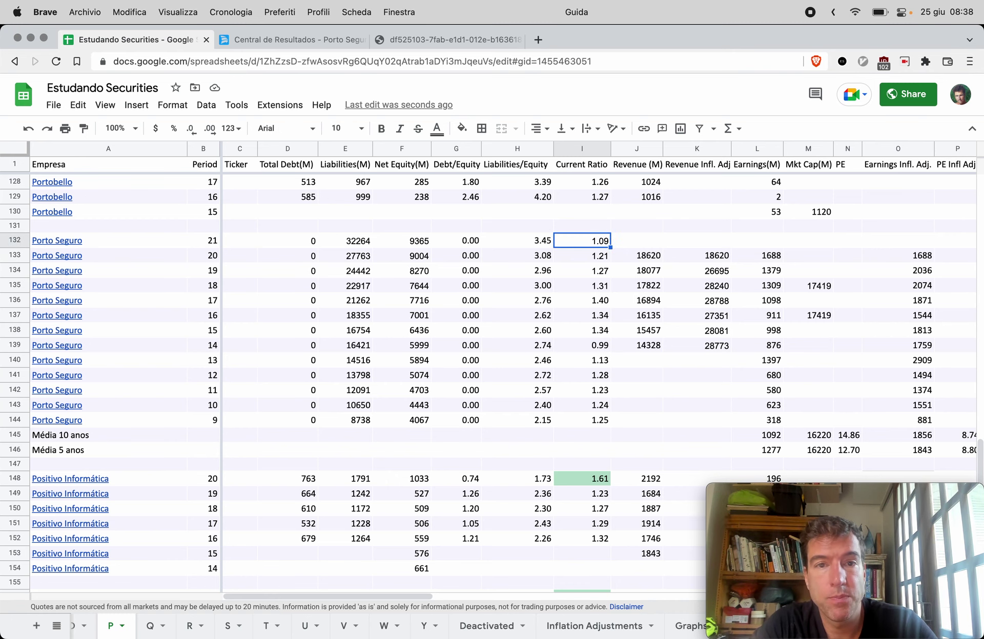
Find Porto Seguro's 2021 income statement in the financial statements PDF and examine the consolidated revenue lines
key("super+3")
scroll(650, 192, "down", 3)
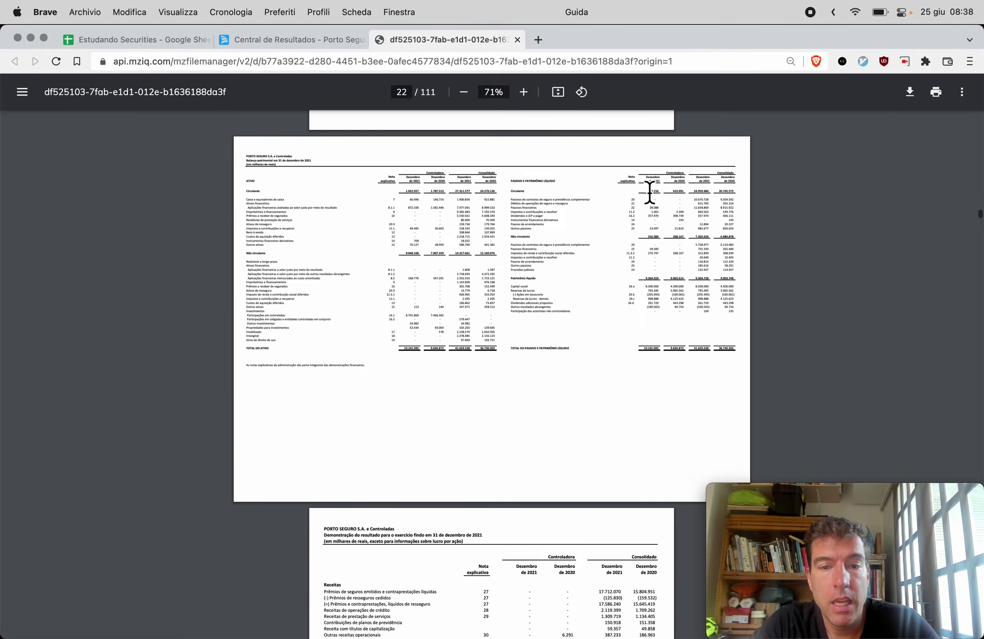
scroll(650, 190, "down", 5)
scroll(648, 187, "up", 5)
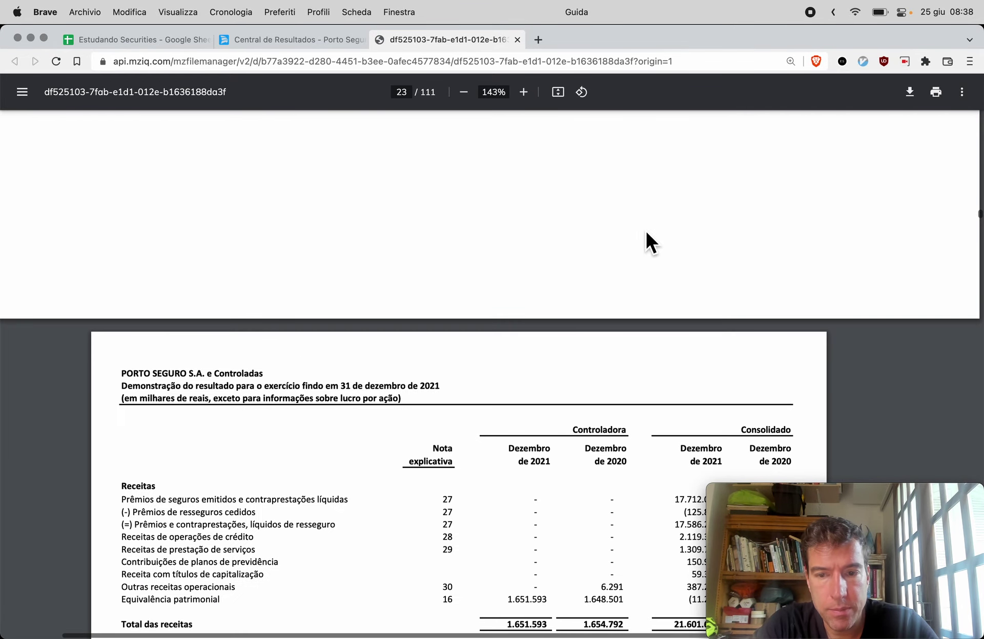
scroll(646, 234, "down", 3)
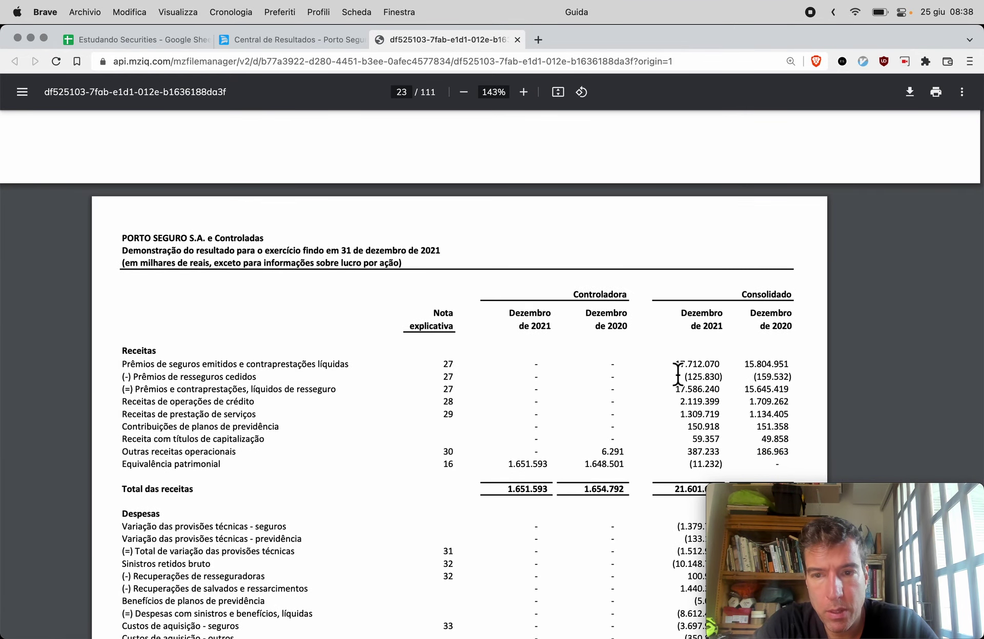
Enter 17712 as Porto Seguro's period 21 revenue in the spreadsheet
key("super+1")
key("Right")
key("Right")
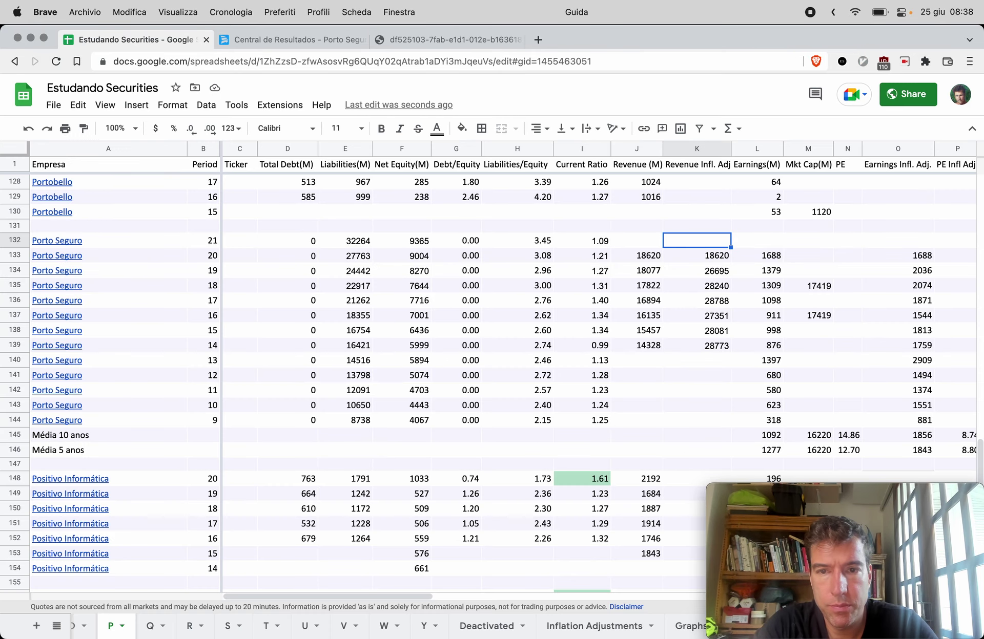
left_click(636, 241)
type("17")
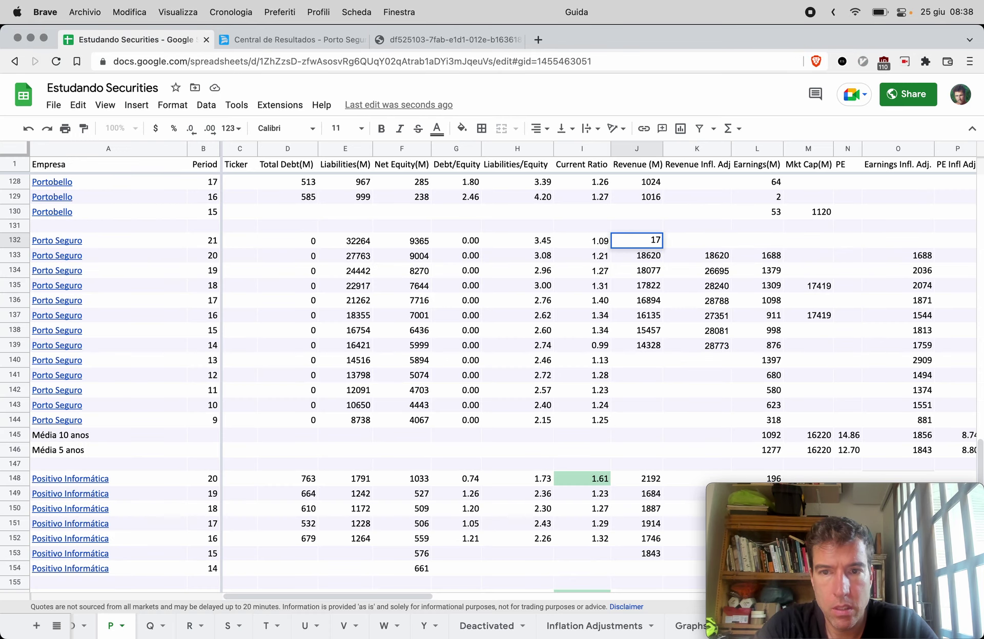
type("712")
key("Return")
Check the consolidated total revenue in the 2021 income statement and return to the spreadsheet
key("super+3")
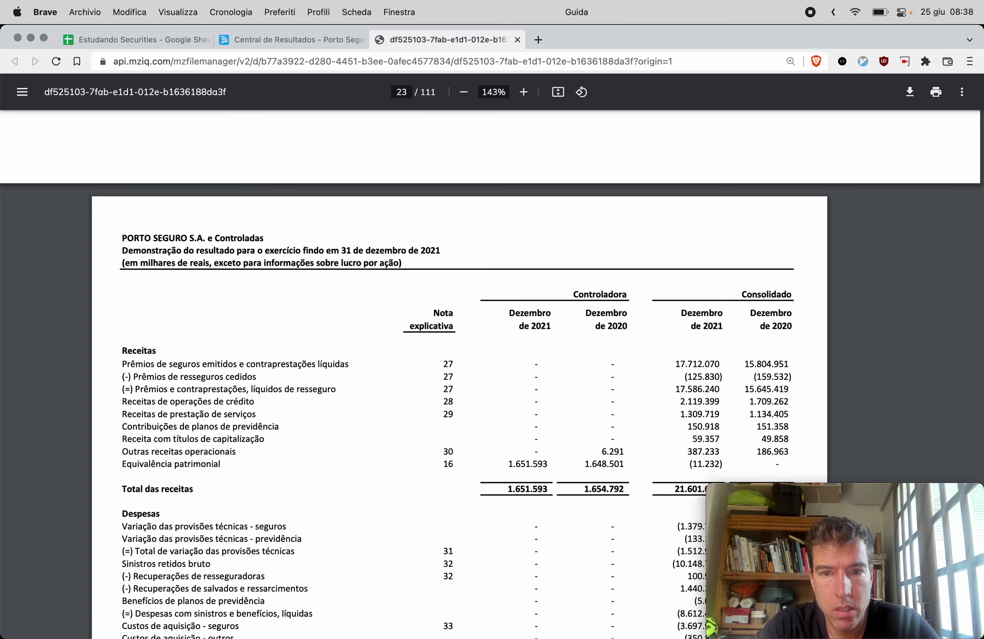
scroll(692, 421, "down", 2)
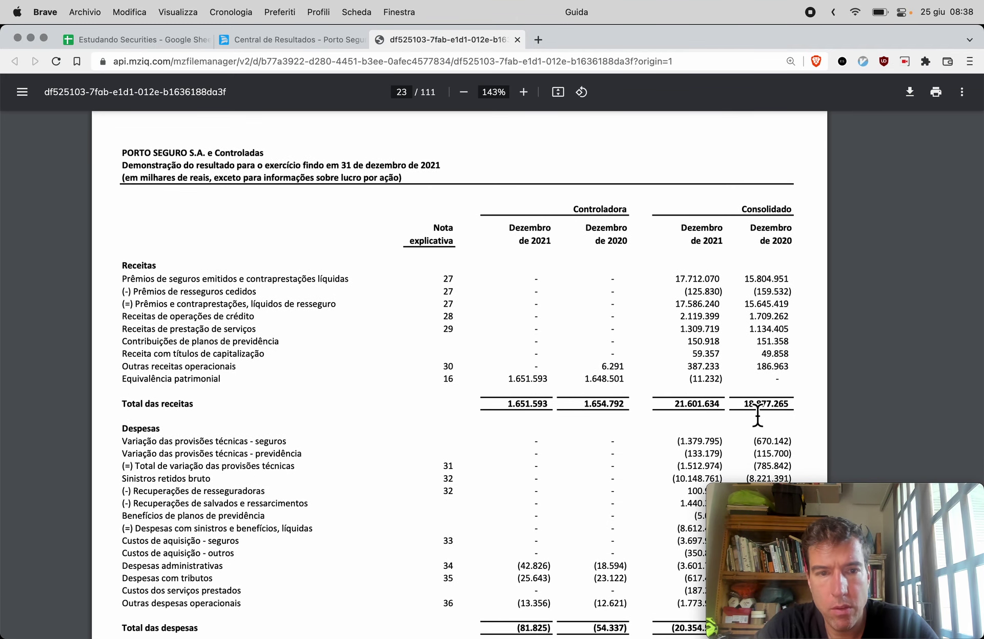
key("super+1")
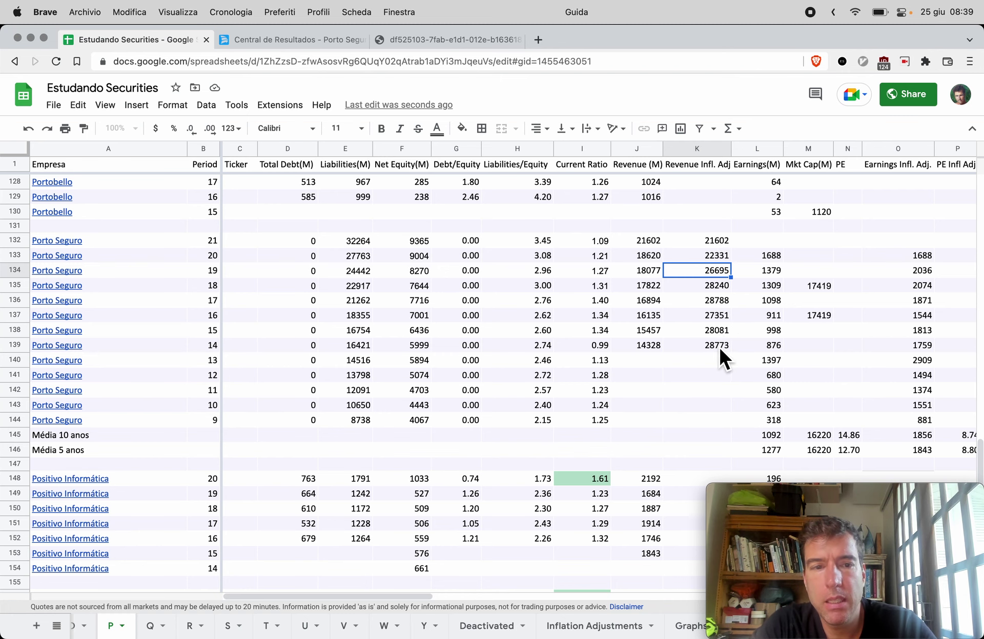
Look up the consolidated 2021 net profit in the PDF and enter 1544 as Porto Seguro's period 21 earnings
scroll(749, 345, "right", 4)
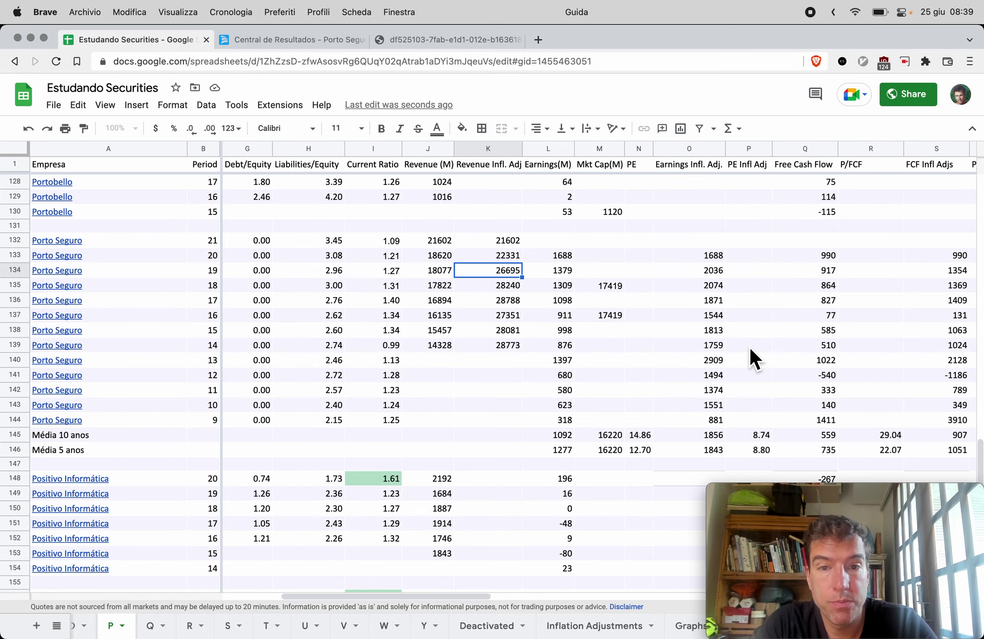
key("super+3")
scroll(569, 354, "down", 10)
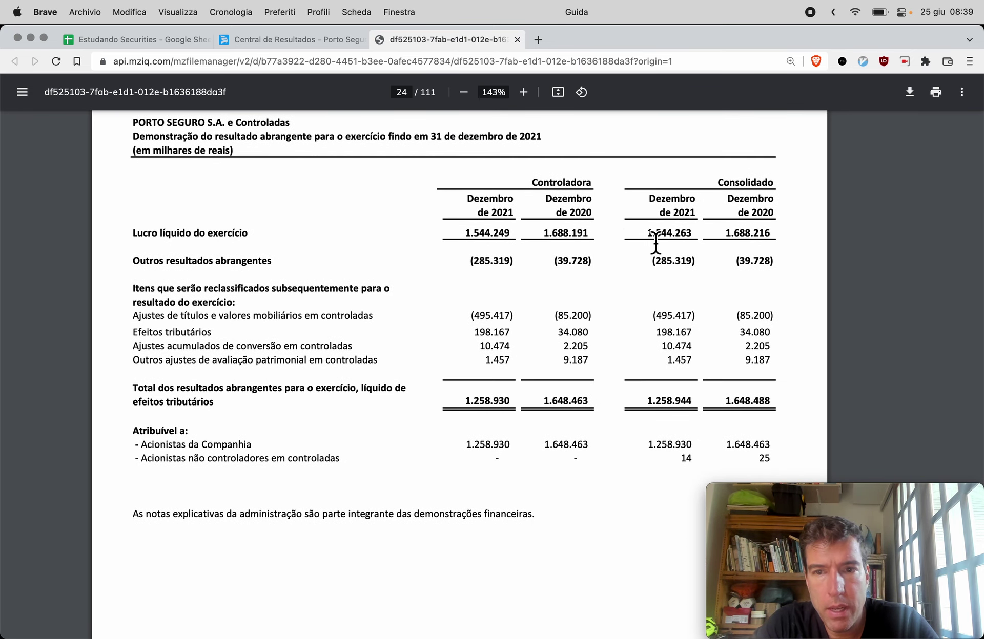
key("super+1")
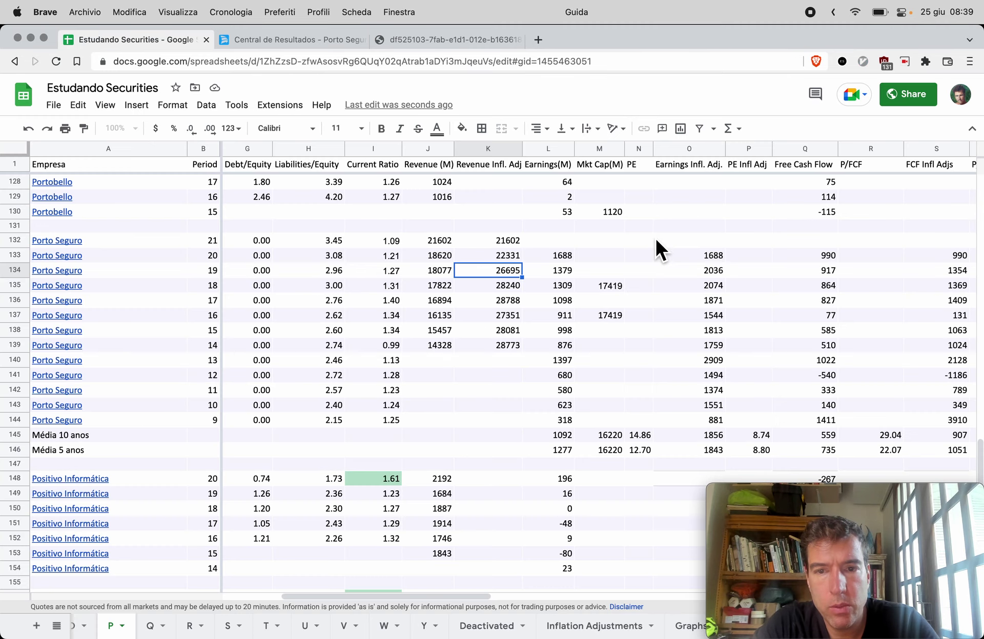
left_click(558, 240)
type("1544")
key("Tab")
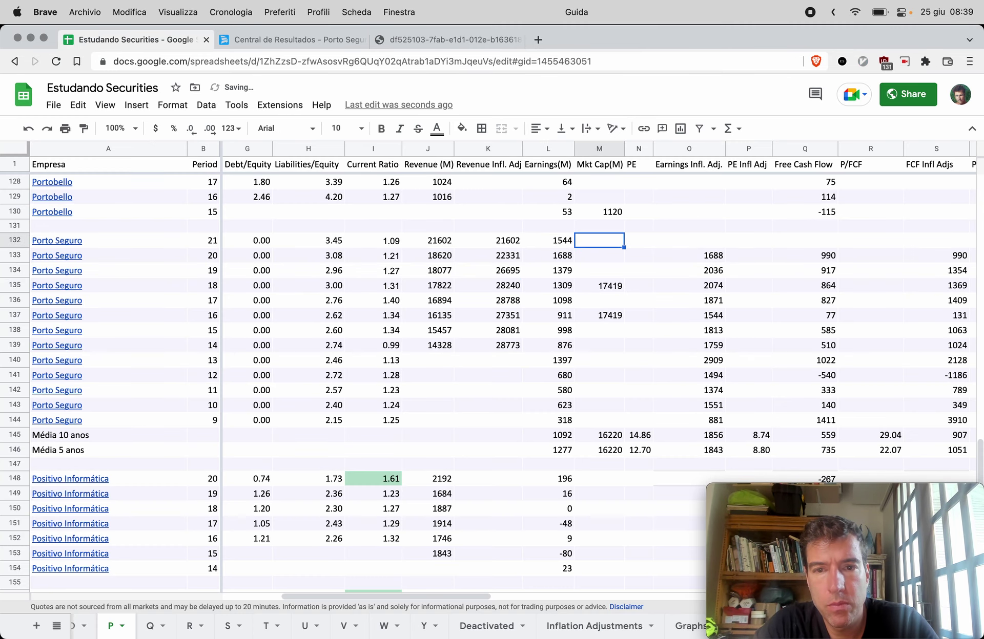
Copy Porto Seguro's period 21 earnings of 1544 into the inflation-adjusted earnings column of the same row
key("Left")
key("ctrl+c")
key("Right")
key("Right")
key("Right")
key("ctrl+v")
Enter the inflation adjustment formula for Porto Seguro's period 20 earnings and copy it down through periods 19 to 9
key("Down")
type("=")
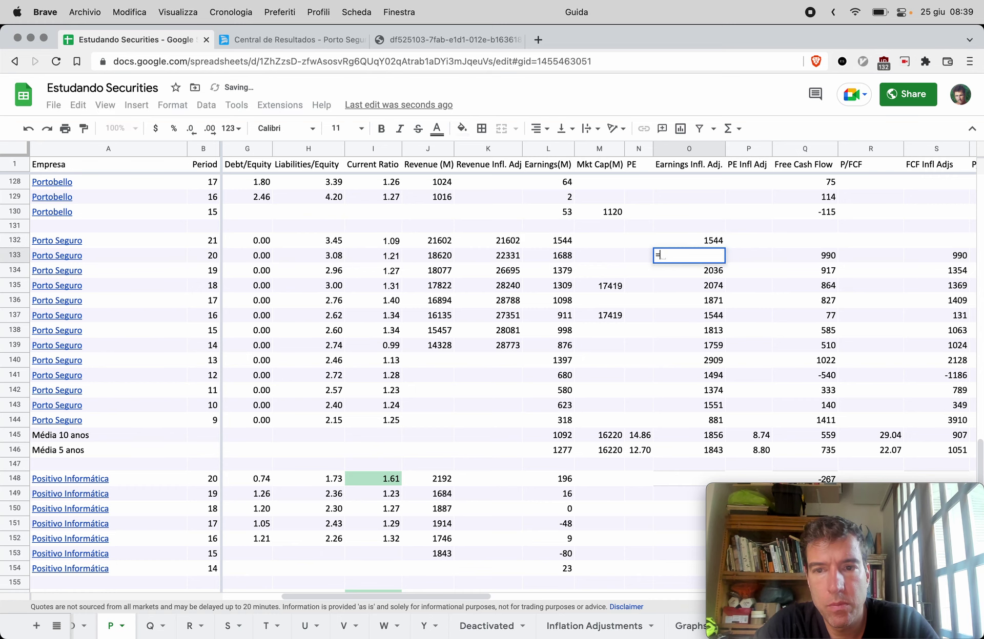
key("Tab")
key("ctrl+c")
key("Down")
key("ctrl+shift+Down")
key("shift+Up")
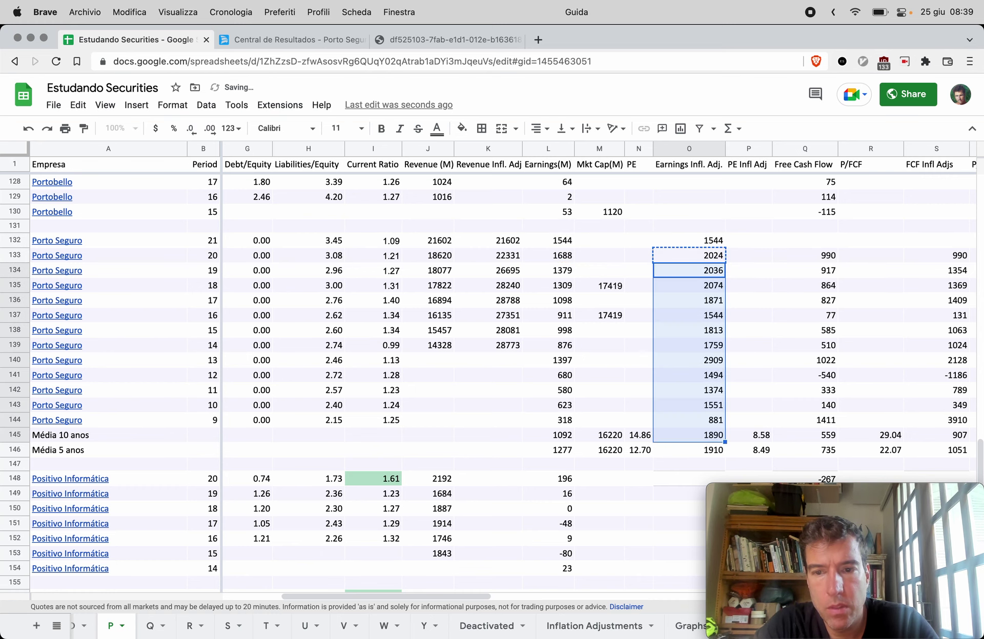
key("shift+Up")
key("ctrl+v")
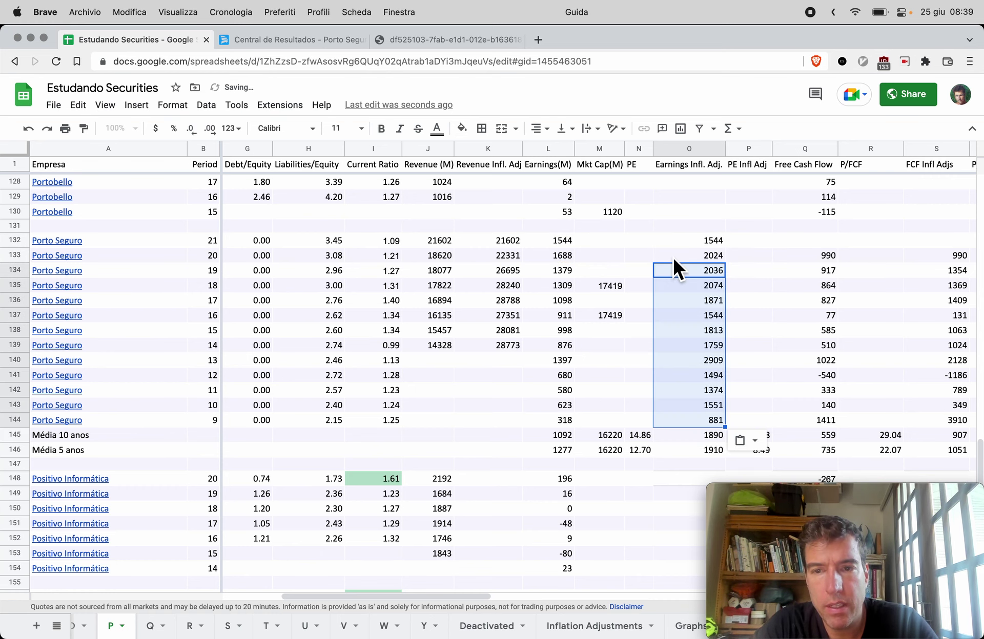
Find the 2021 consolidated net operating cash flow in the PDF's cash flow statement and enter 2472 in Calculator
scroll(674, 261, "right", 3)
key("super+3")
scroll(523, 302, "down", 6)
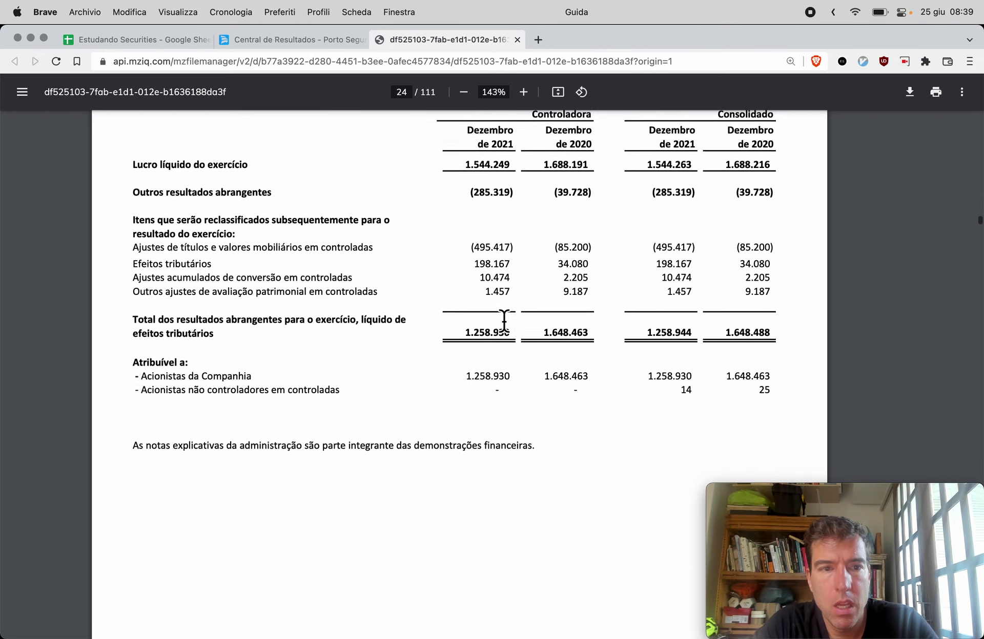
scroll(505, 322, "down", 20)
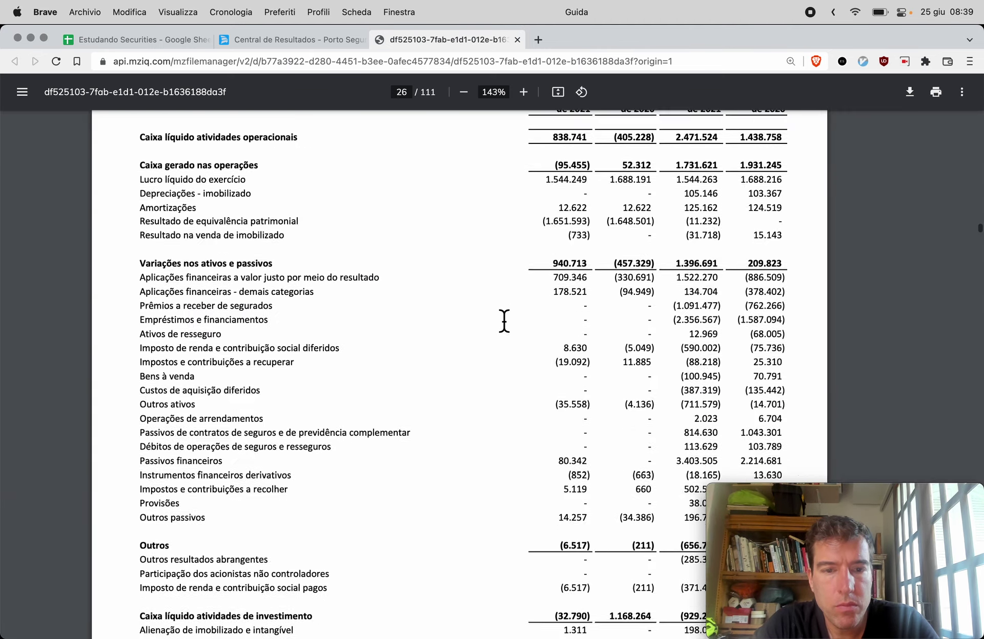
scroll(504, 321, "up", 3)
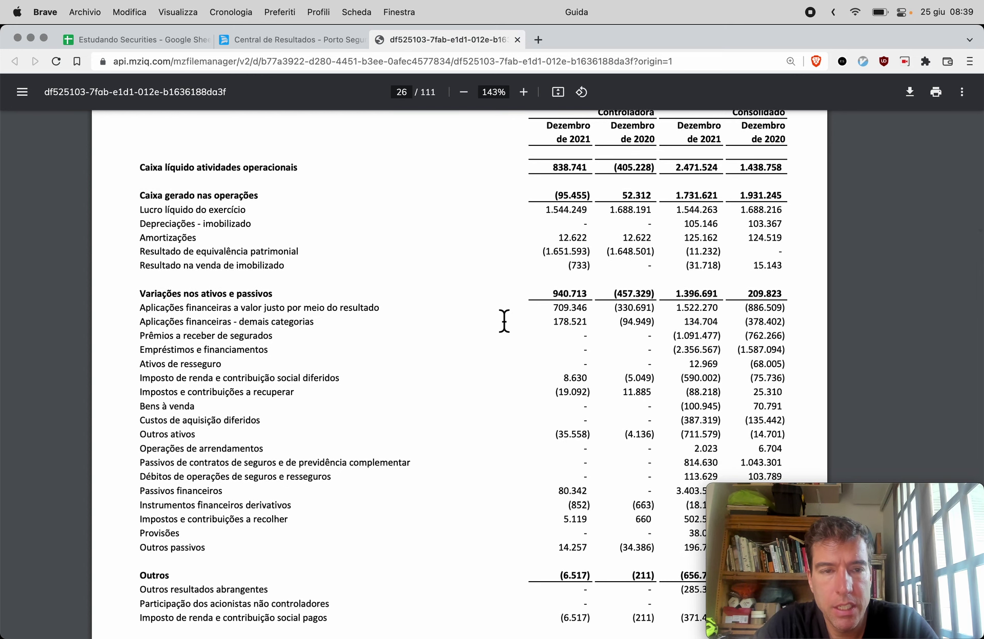
key("super+Tab")
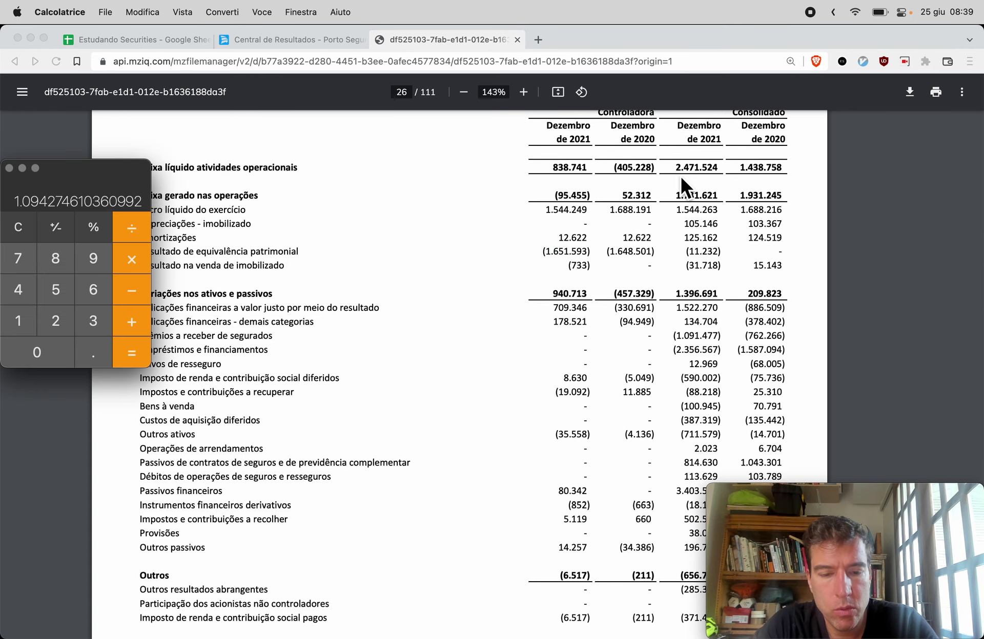
type("2472")
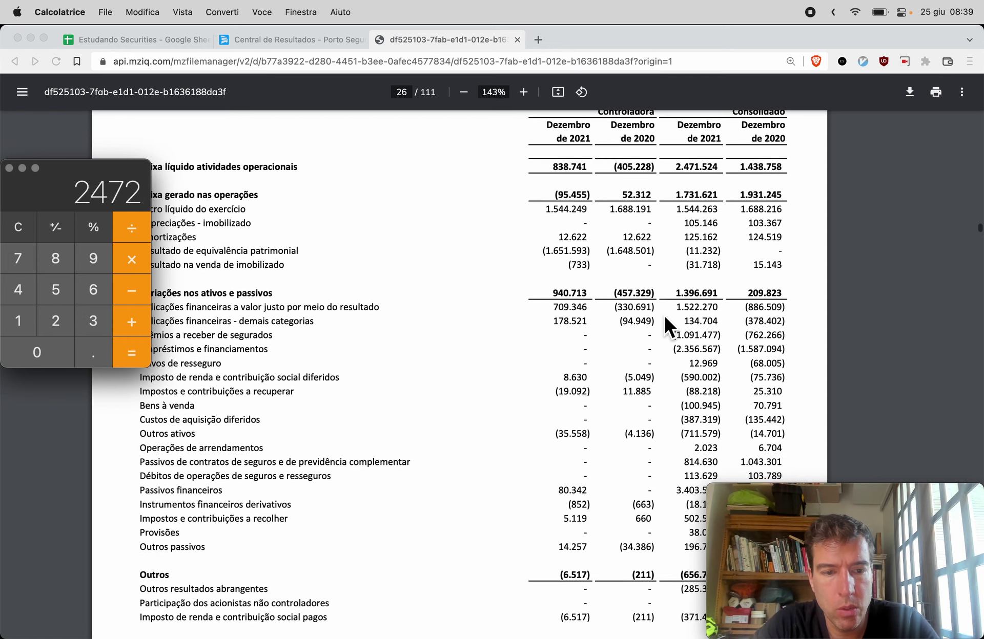
Look up the 2021 consolidated investing cash flow and subtract 929 from the operating cash flow in Calculator
scroll(663, 314, "down", 10)
scroll(664, 314, "up", 2)
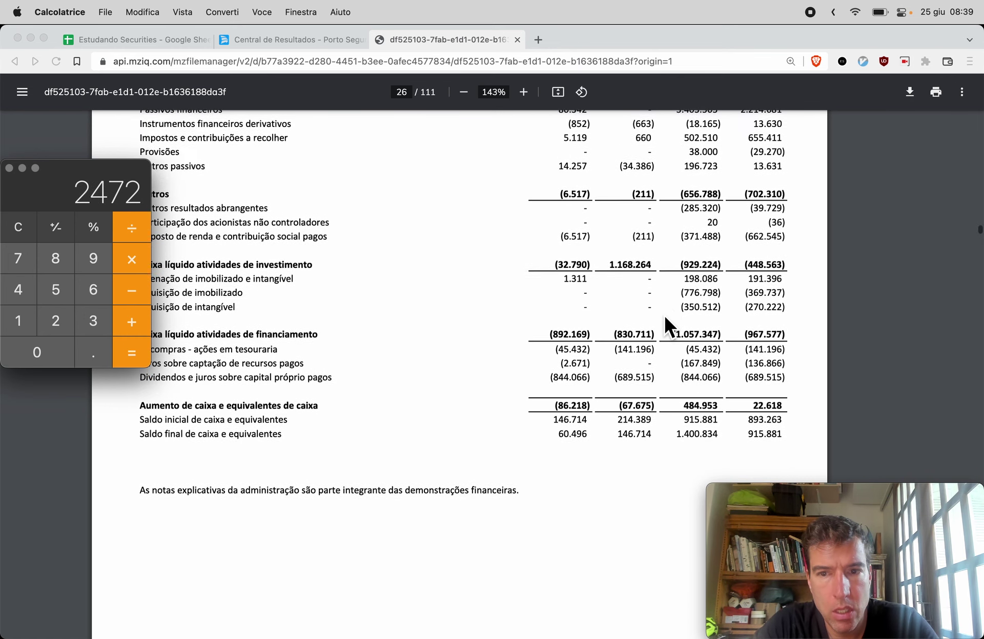
scroll(664, 314, "up", 1)
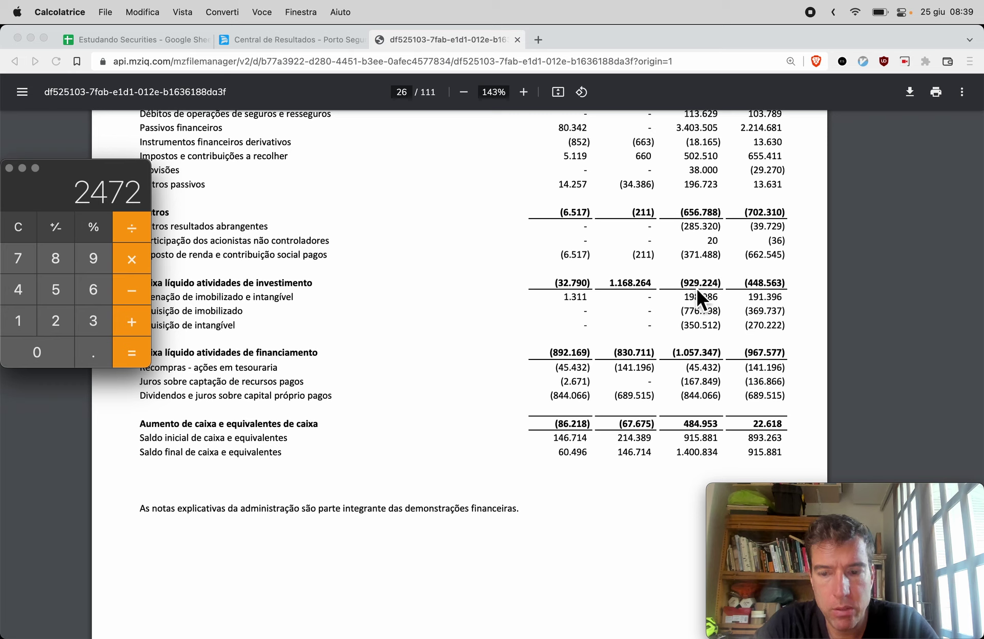
key("minus")
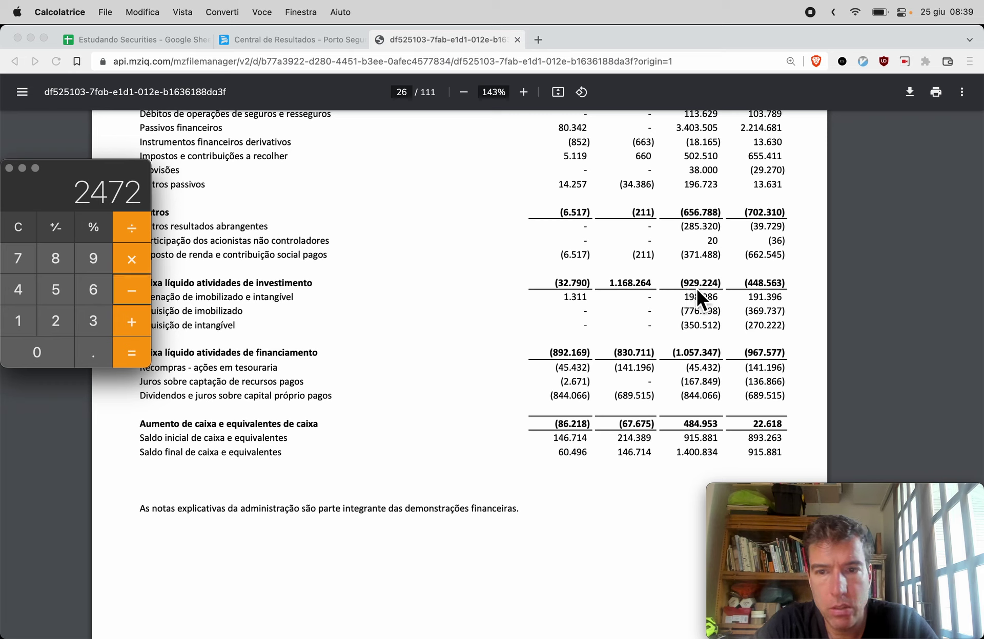
type("929")
key("Return")
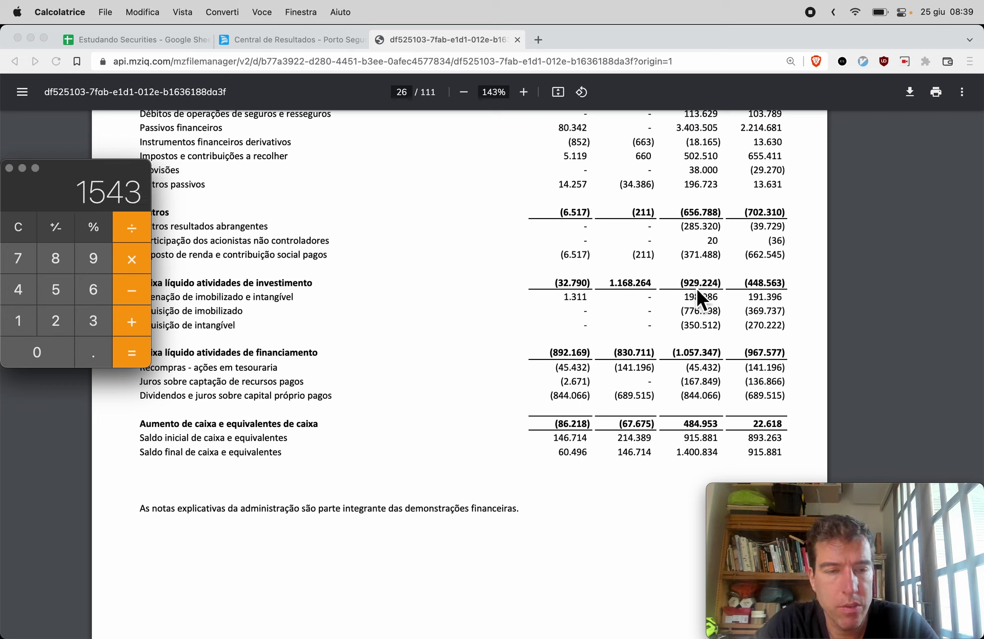
Copy the calculated 1543 into Porto Seguro's period 21 Free Cash Flow and FCF Infl Adjs cells in the spreadsheet
key("super+c")
key("super+Tab")
key("super+1")
key("Up")
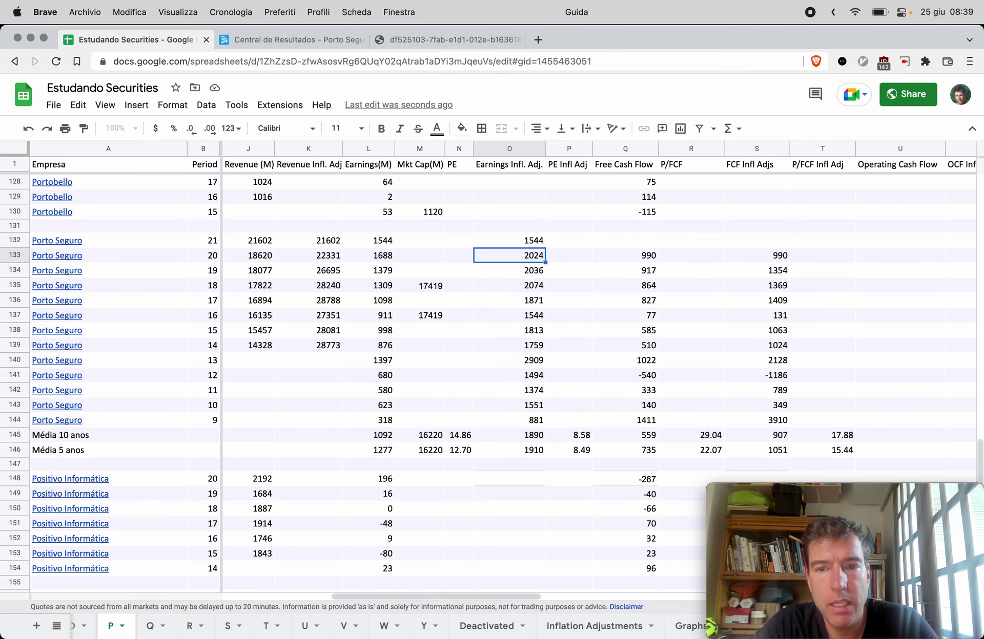
key("Right")
key("Right")
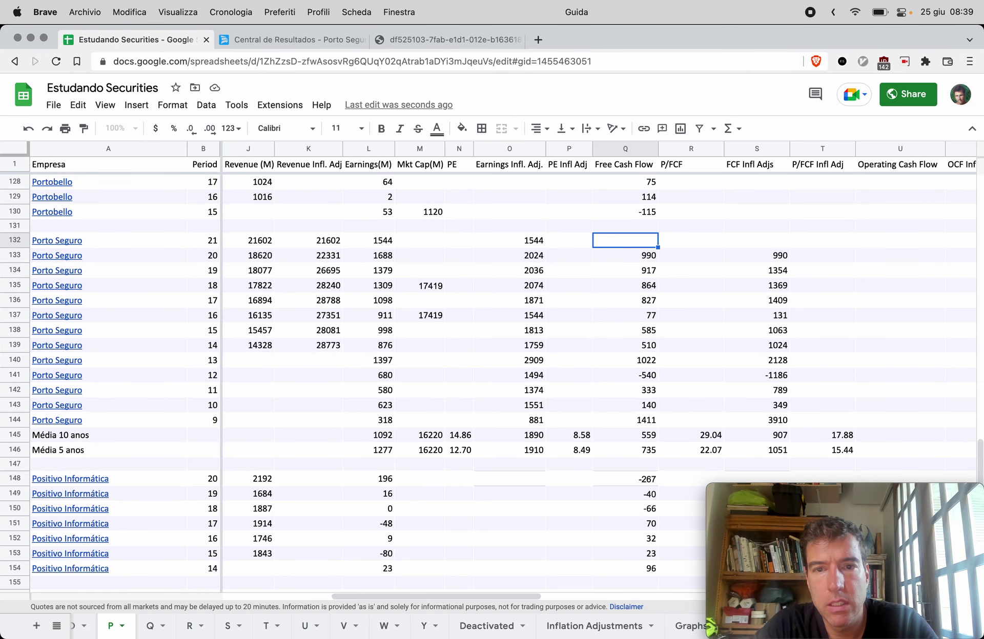
key("super+v")
key("Right")
key("Right")
key("super+v")
Copy Porto Seguro's period 19 FCF inflation adjustment formula into period 20 and refill the formula down through period 9
key("Down")
key("Down")
key("super+c")
key("Up")
key("super+v")
key("shift+Down")
key("shift+Down")
key("shift+Down")
key("shift+Down")
key("shift+Down")
key("shift+Down")
key("shift+Down")
key("shift+Down")
key("shift+Down")
key("shift+Down")
key("shift+Down")
key("shift+Down")
key("shift+Down")
key("shift+Up")
key("shift+Up")
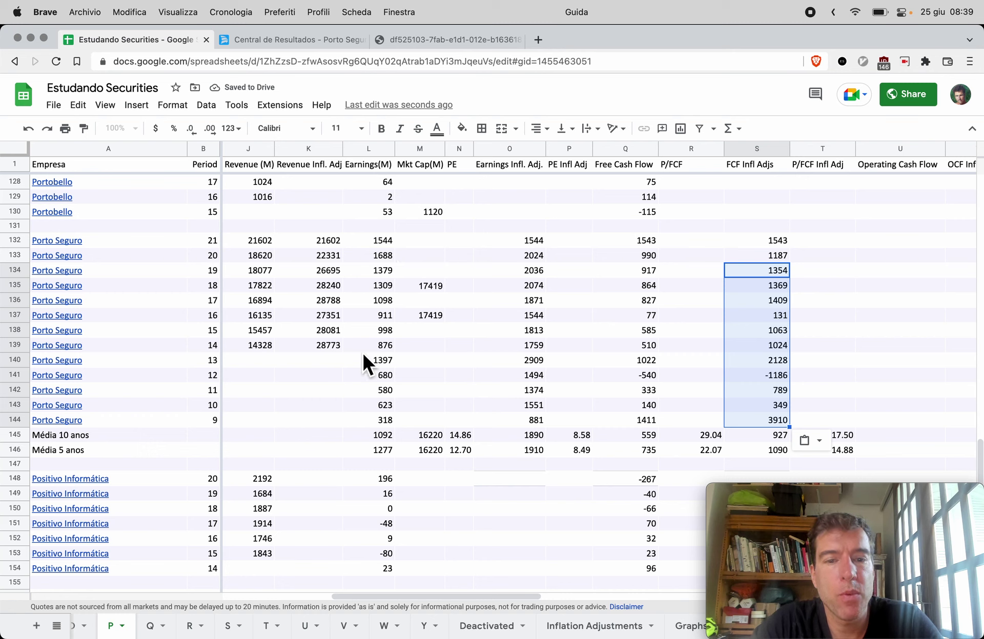
Change the start cell in Porto Seguro's 10-year average earnings formula to L132 so it includes period 21
left_click(381, 437)
double_click(381, 436)
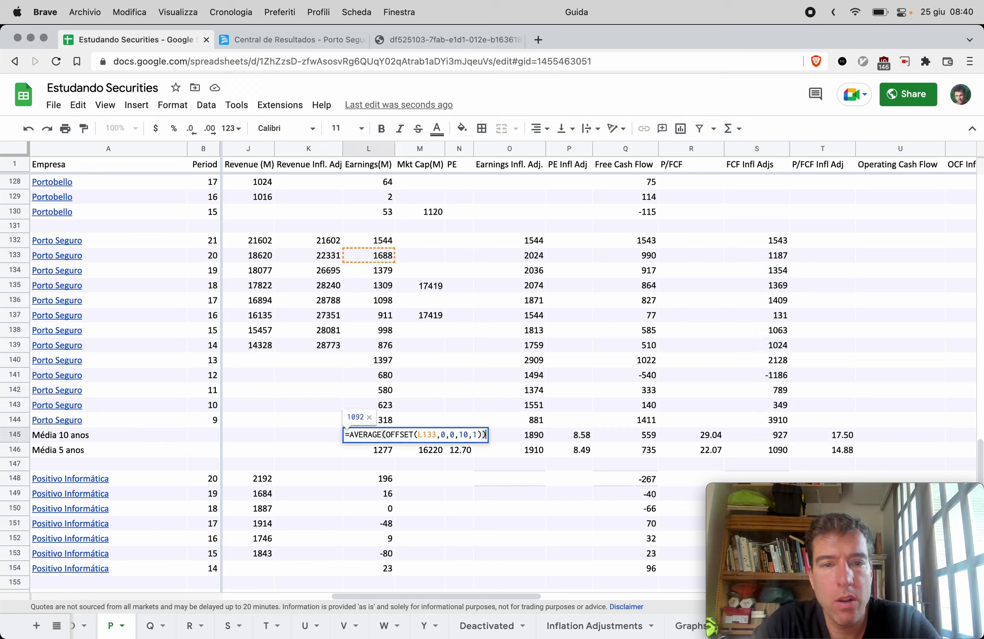
key("Left")
key("Left")
key("Left")
key("Left")
key("Left")
key("Left")
key("Left")
key("Left")
key("Left")
key("Left")
key("Left")
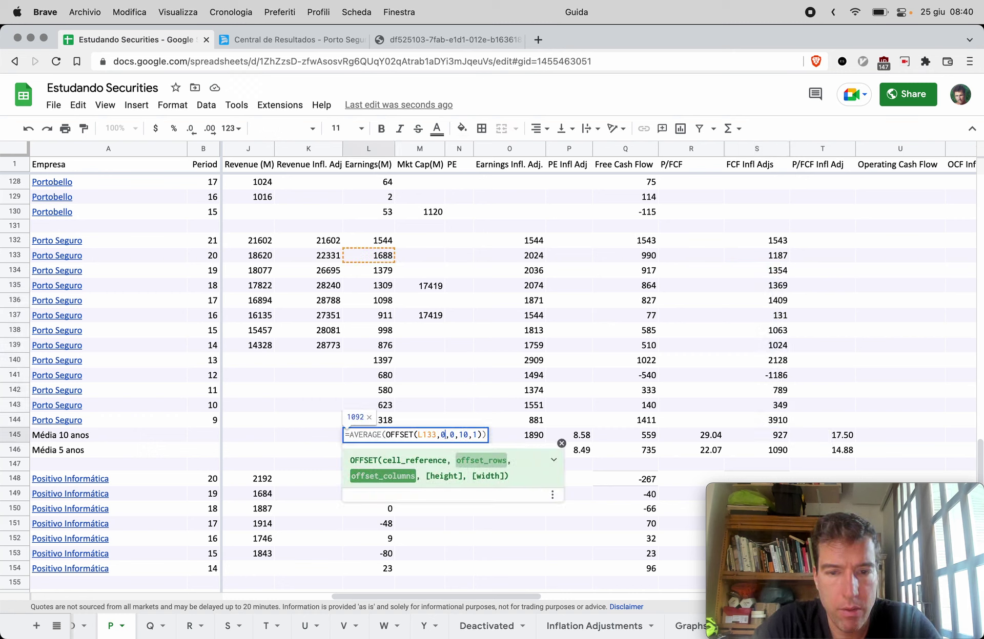
key("BackSpace")
type("2")
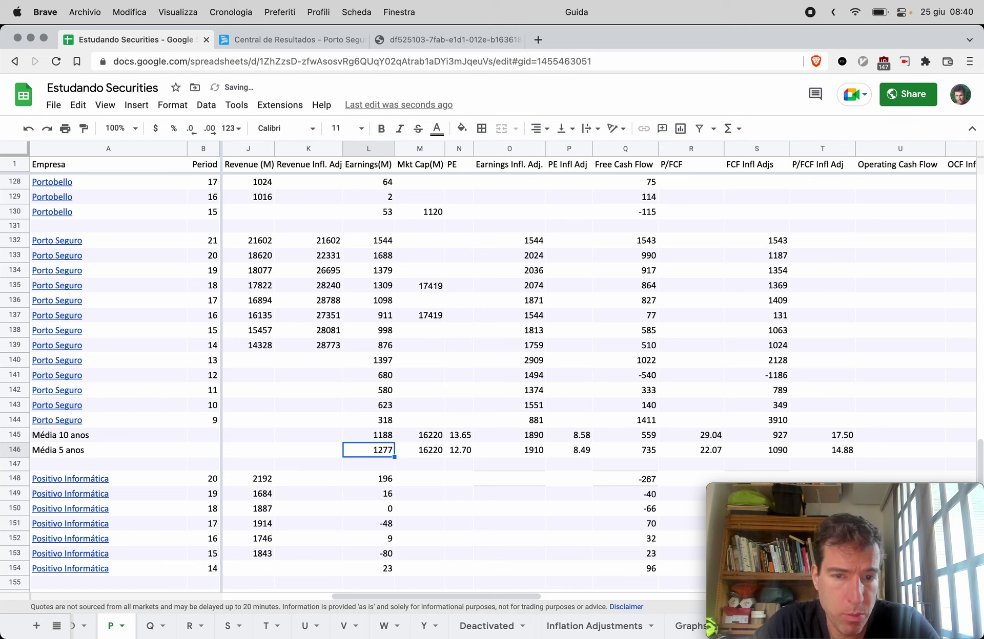
key("Return")
Change the start cell in Porto Seguro's 5-year average earnings formula to L132
key("Left")
key("Left")
key("Left")
key("Left")
key("Left")
key("Left")
key("Left")
key("Left")
key("Left")
key("Left")
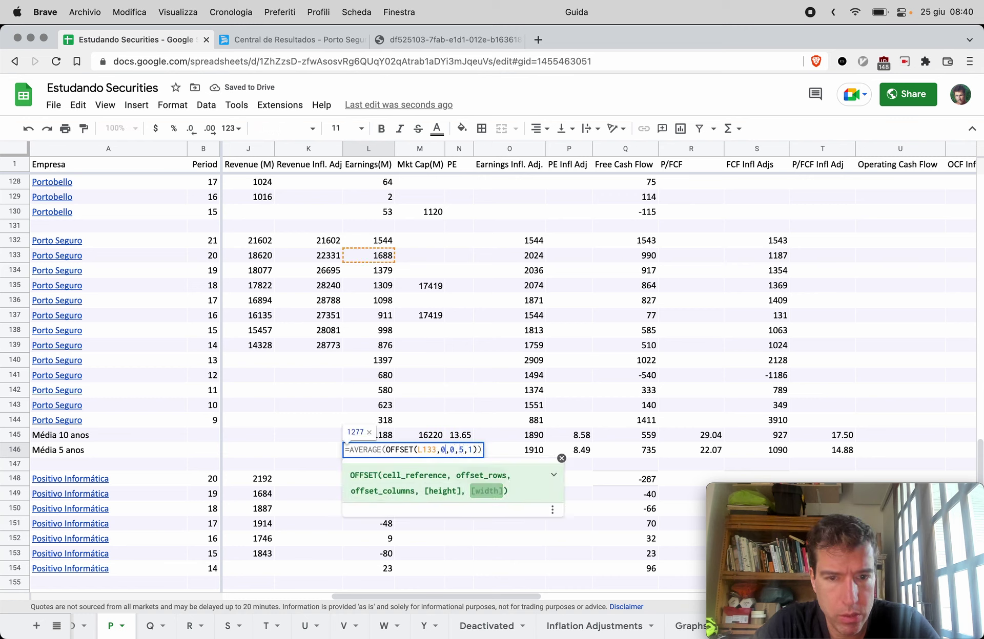
key("BackSpace")
type("2")
key("Return")
Copy both Porto Seguro average earnings formulas into the average rows of the Earnings Infl. Adj. column
key("Up")
key("shift+Up")
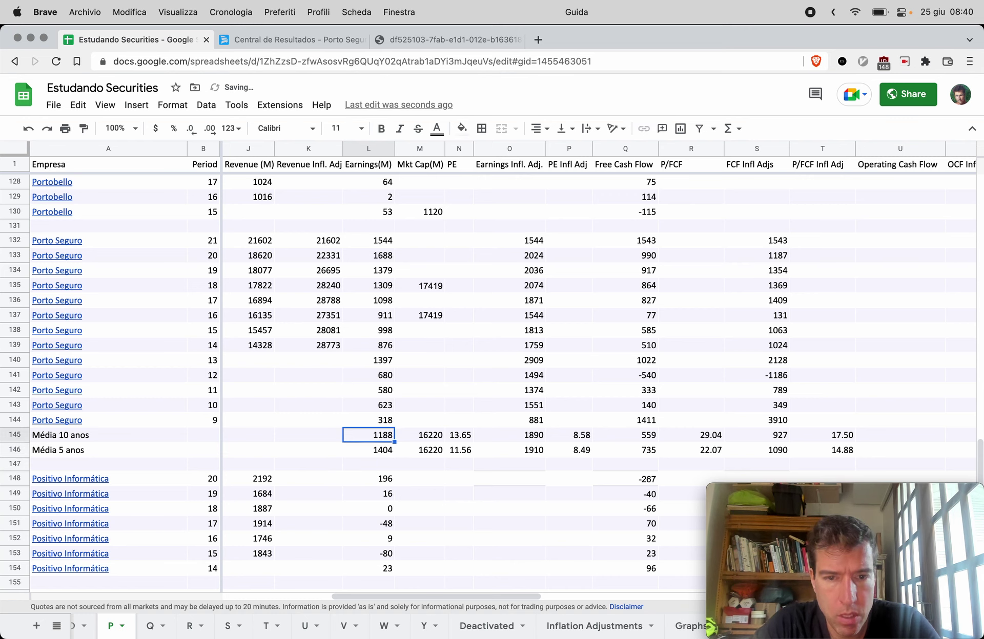
key("super+c")
key("Right")
key("Right")
key("Right")
key("super+v")
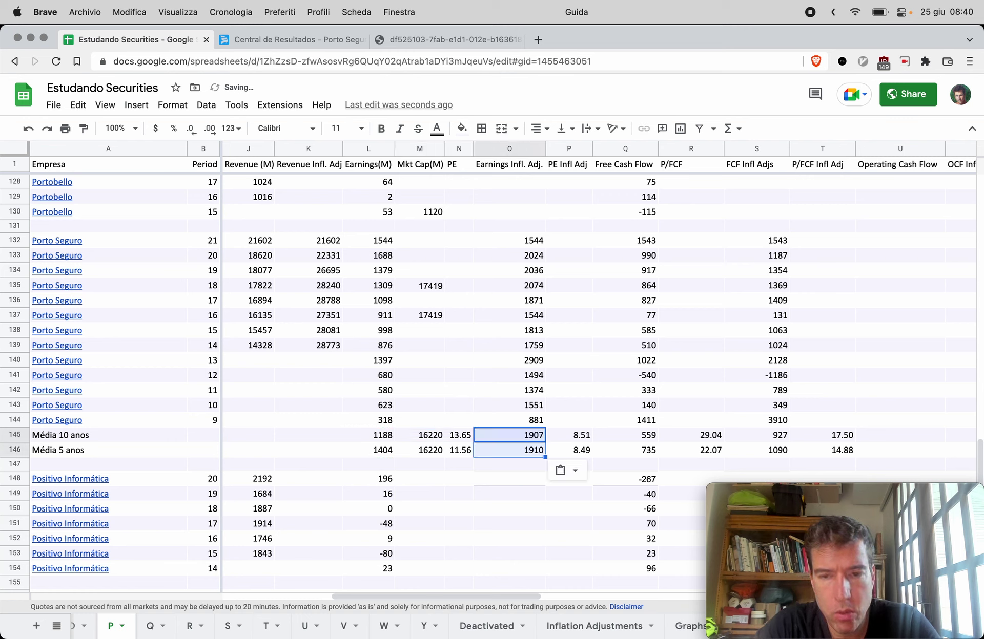
Paste the same 10-year and 5-year average formulas into the Free Cash Flow and FCF Infl Adjs columns
key("Right")
key("Right")
key("super+v")
key("Right")
key("Right")
key("super+v")
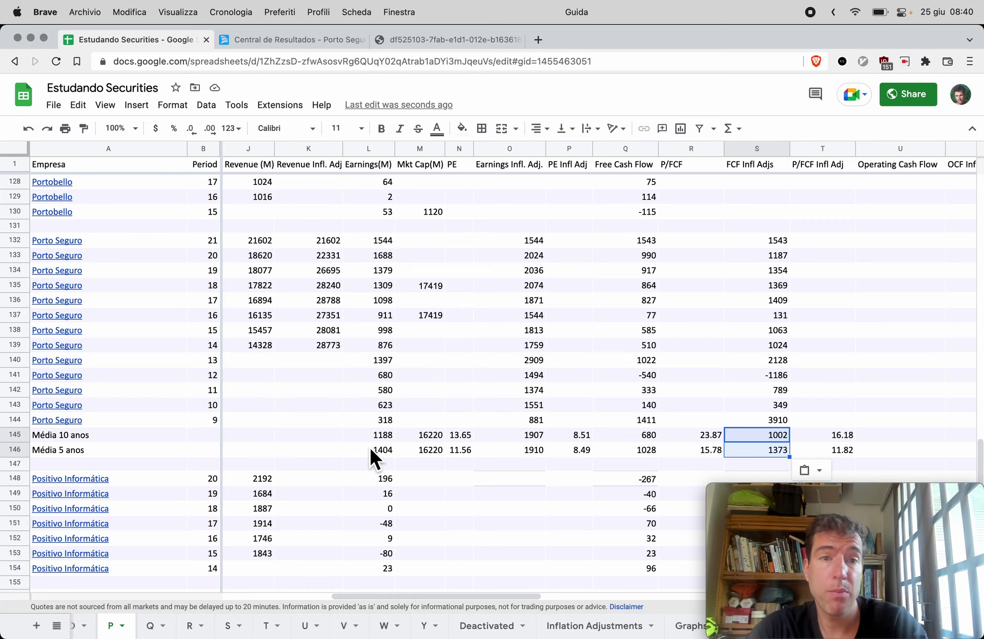
Search the web for "porto seguro market cap" in a new browser tab
key("super+t")
type("porto")
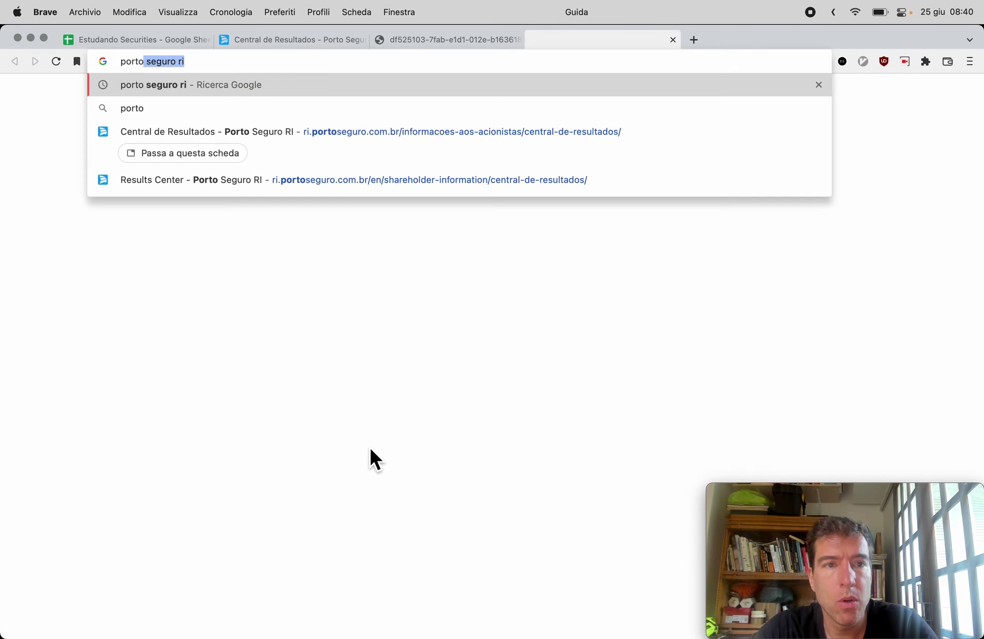
type(" seguro market cap")
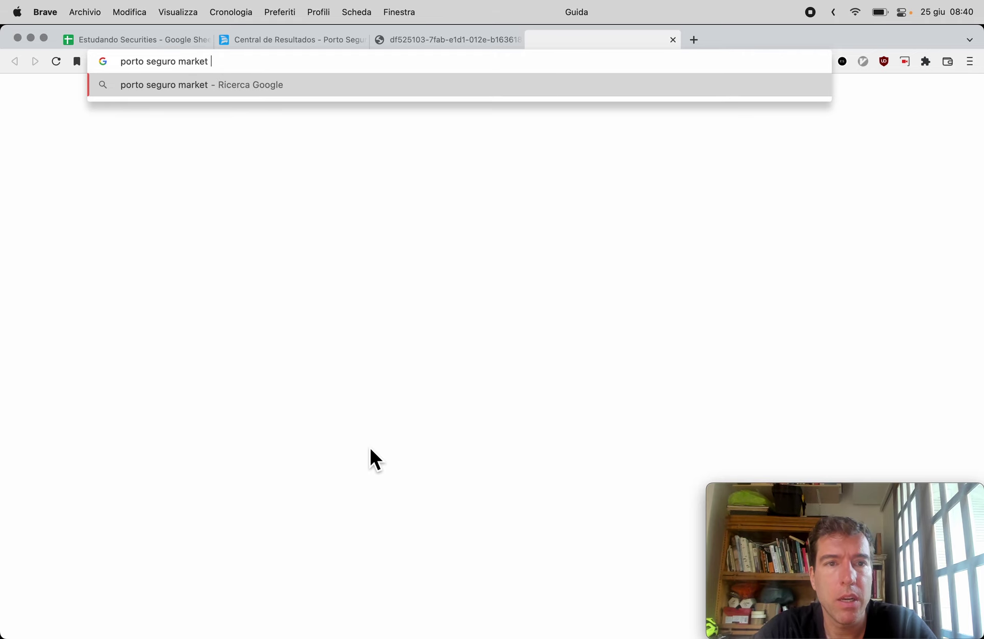
key("Return")
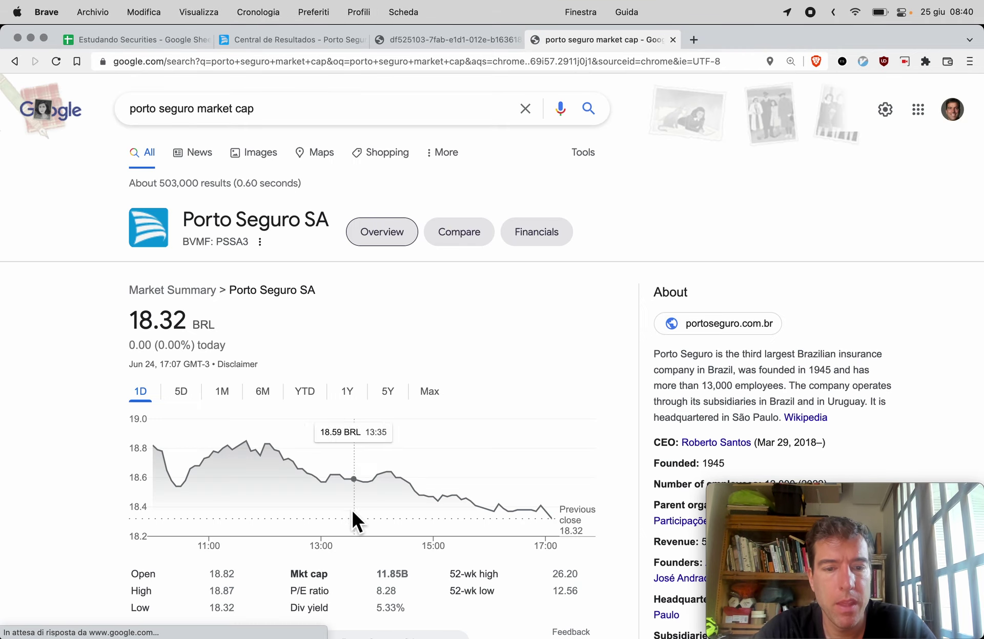
Return to the spreadsheet and set the market cap in Porto Seguro's 10-year average row to 11850
key("super+1")
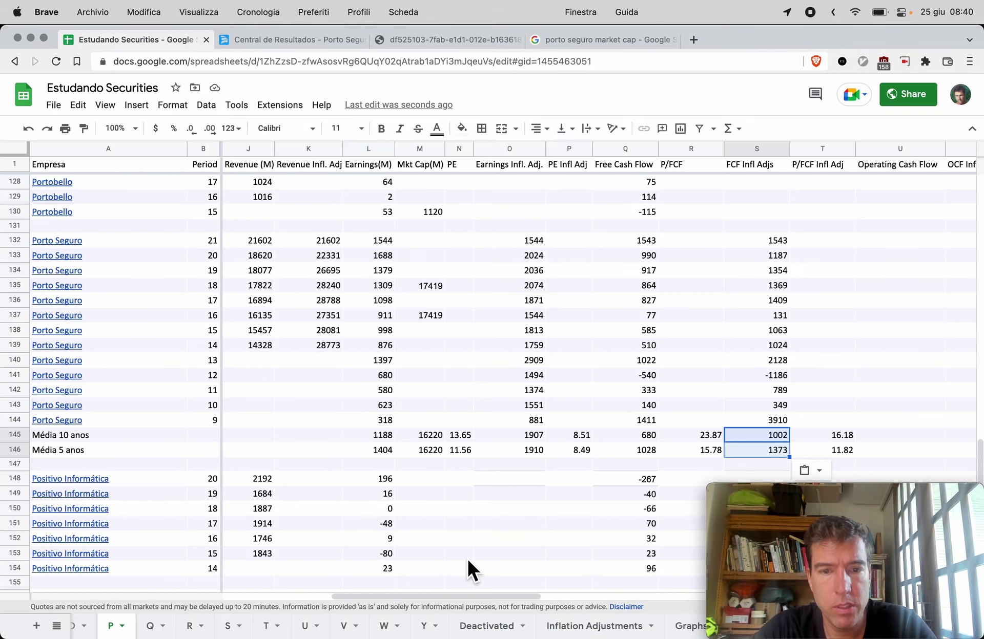
left_click(432, 436)
type("11850")
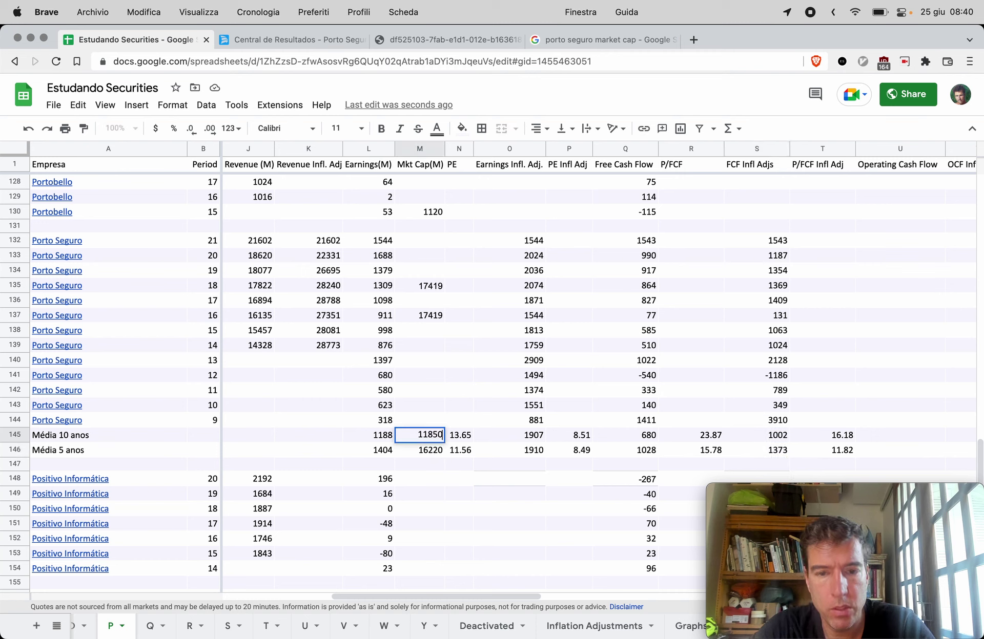
key("Return")
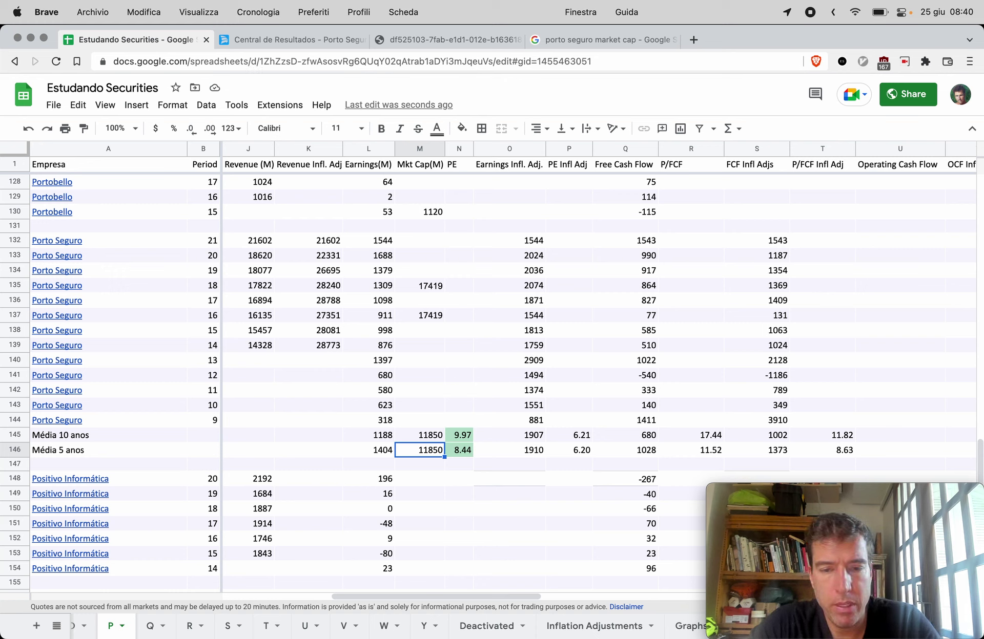
Fill in Porto Seguro's period 21 row with market cap 11850, PE 9.97 and inflation-adjusted PE 6.21
left_click(420, 244)
type("11850")
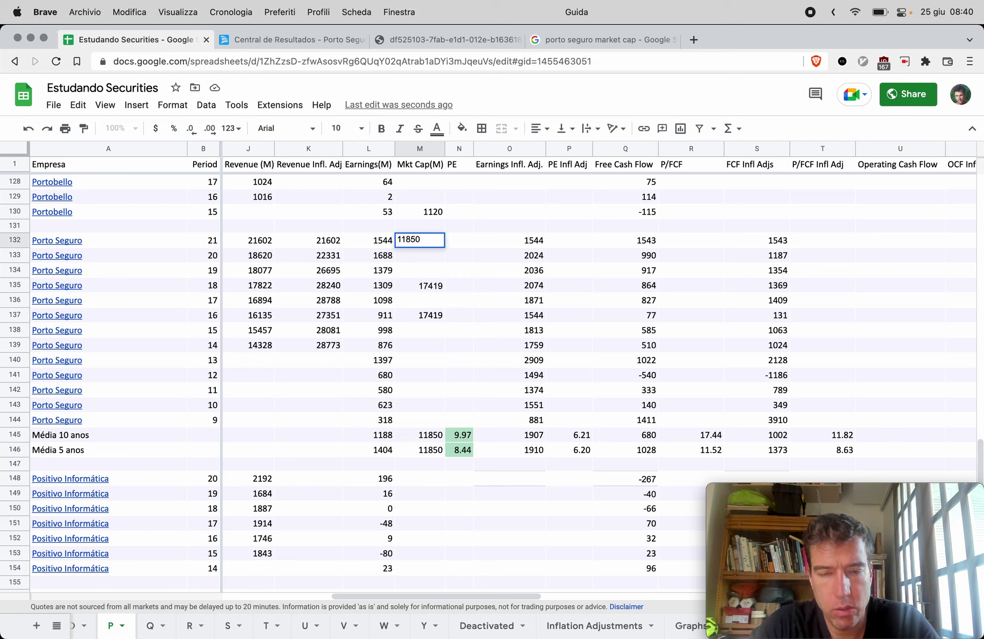
key("Tab")
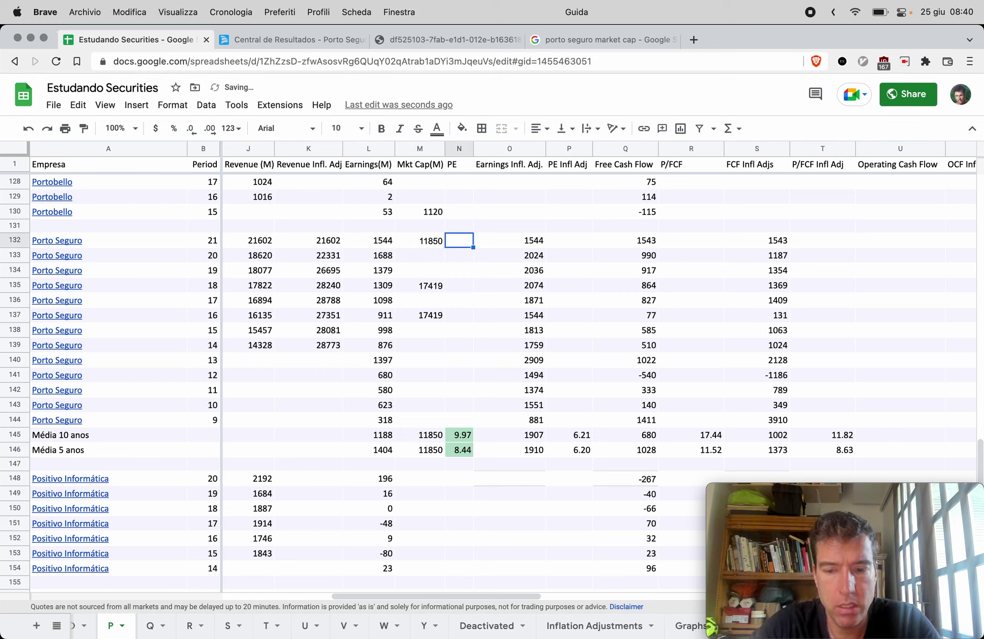
type("9.97")
key("Tab")
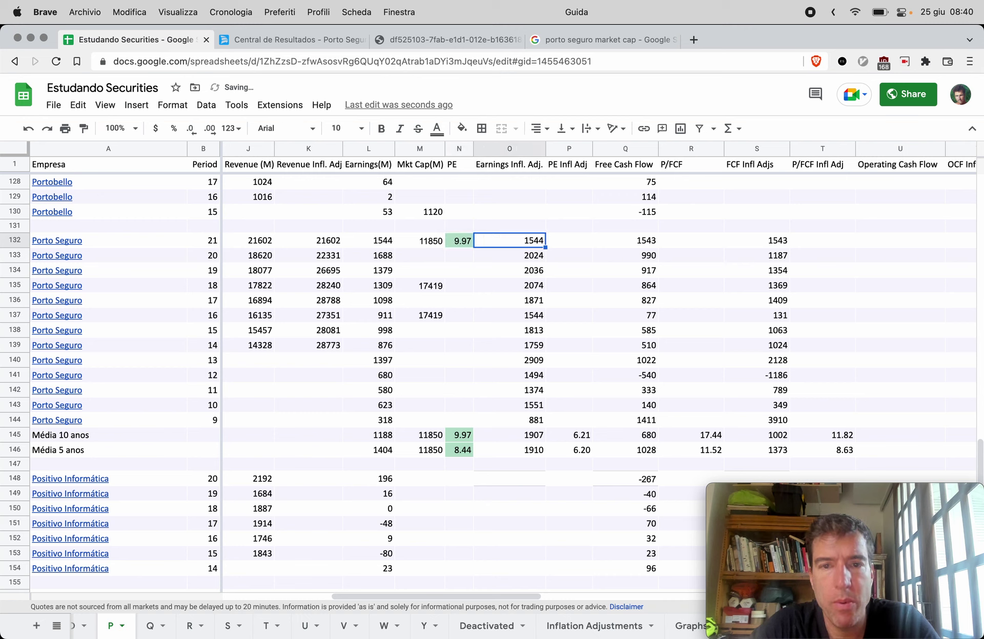
key("Tab")
type("6.21")
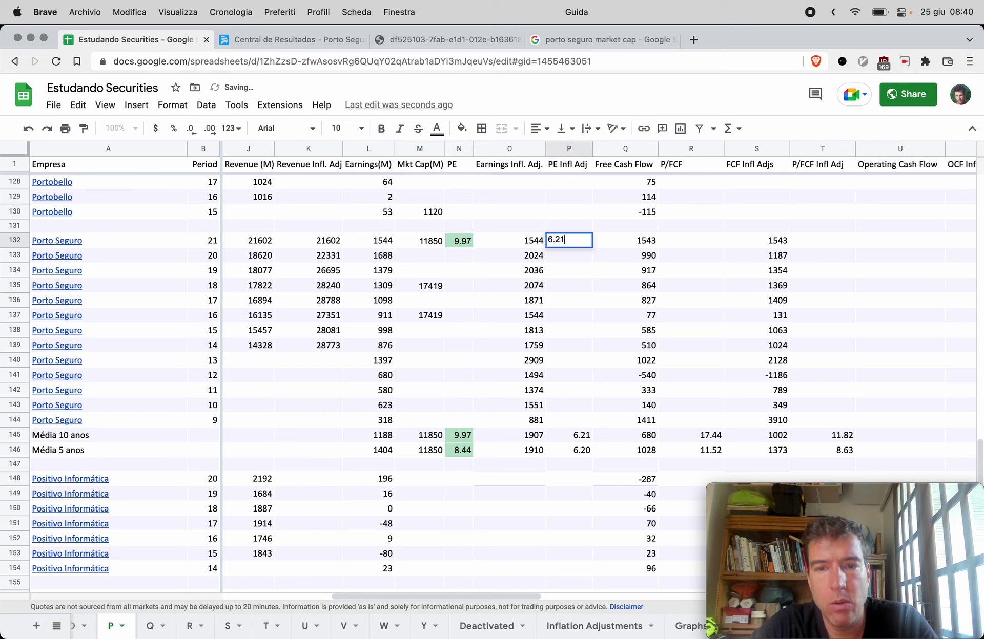
Enter 17.44 as P/FCF and 11.82 as P/FCF Infl Adj for Porto Seguro's period 21
key("Tab")
key("Tab")
type("17.44")
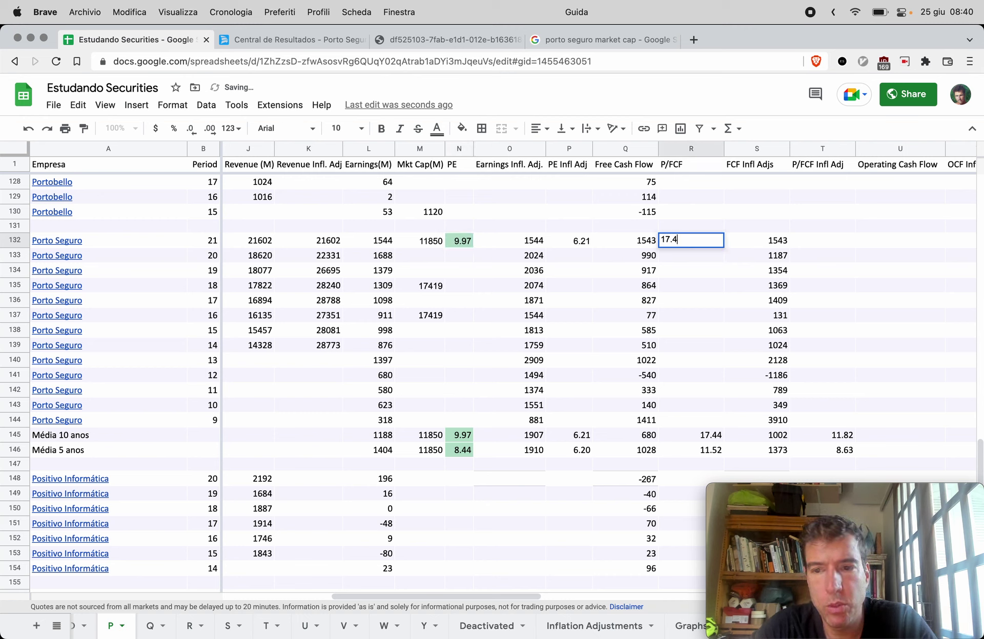
key("Tab")
key("Tab")
type("11.82")
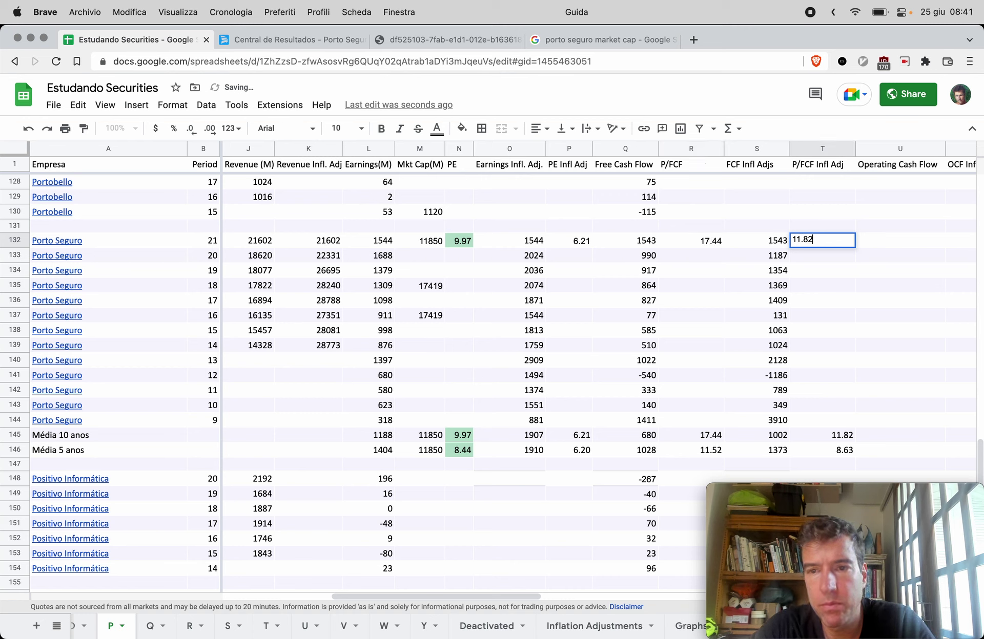
key("Return")
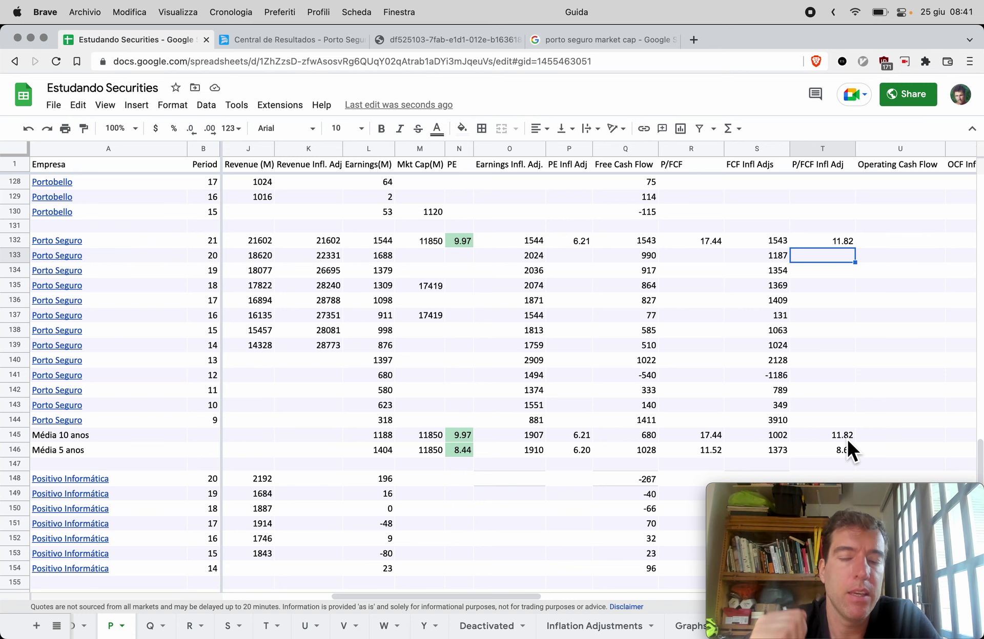
Review Porto Seguro's period 21 figures and average rows across the balance sheet, earnings and cash flow columns
scroll(456, 330, "left", 5)
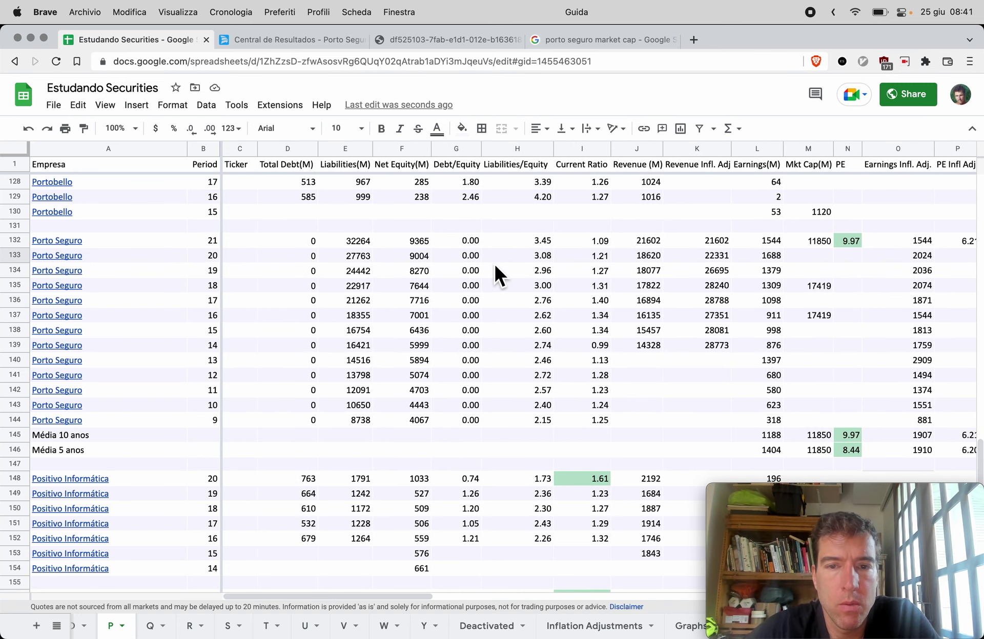
scroll(458, 273, "left", 3)
scroll(457, 273, "up", 1)
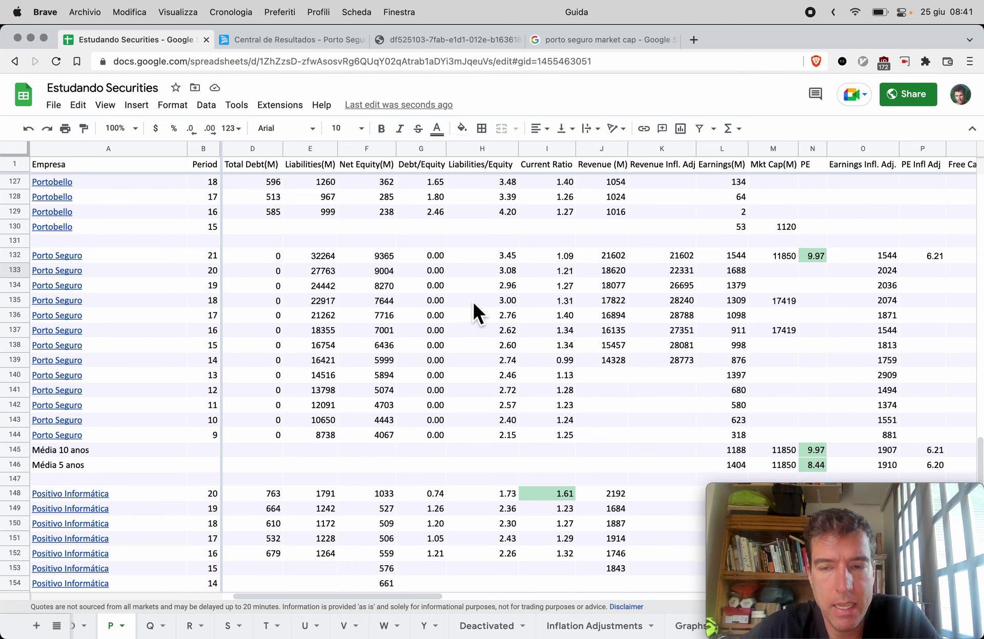
scroll(495, 302, "right", 4)
scroll(495, 303, "down", 1)
scroll(496, 304, "right", 3)
scroll(495, 304, "down", 1)
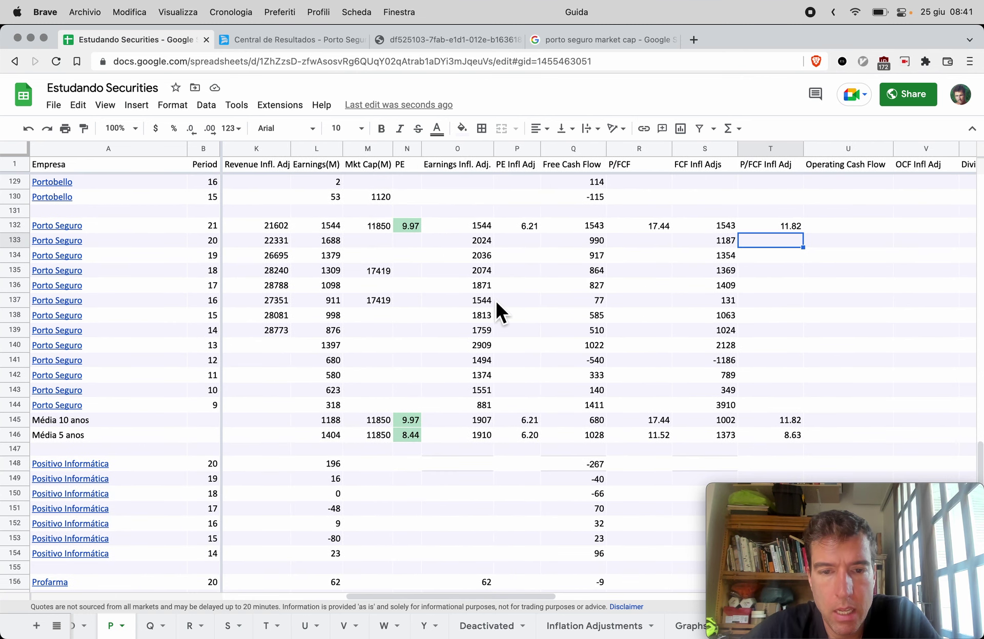